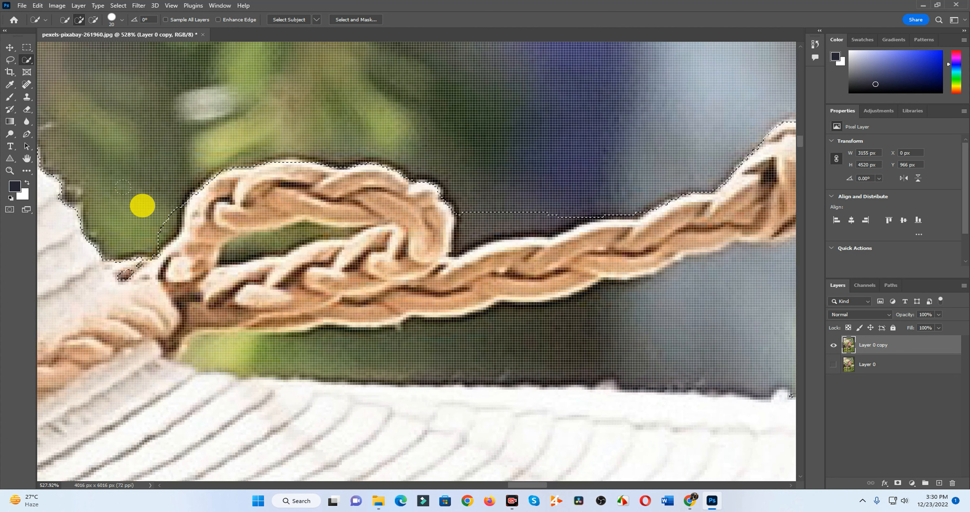
Step: Subtract the background around the hat's braided bow and above the brim from the selection using a small quick selection brush
{"action": "key", "text": "["}
{"action": "left_click", "coordinate": [165, 220], "text": "alt"}
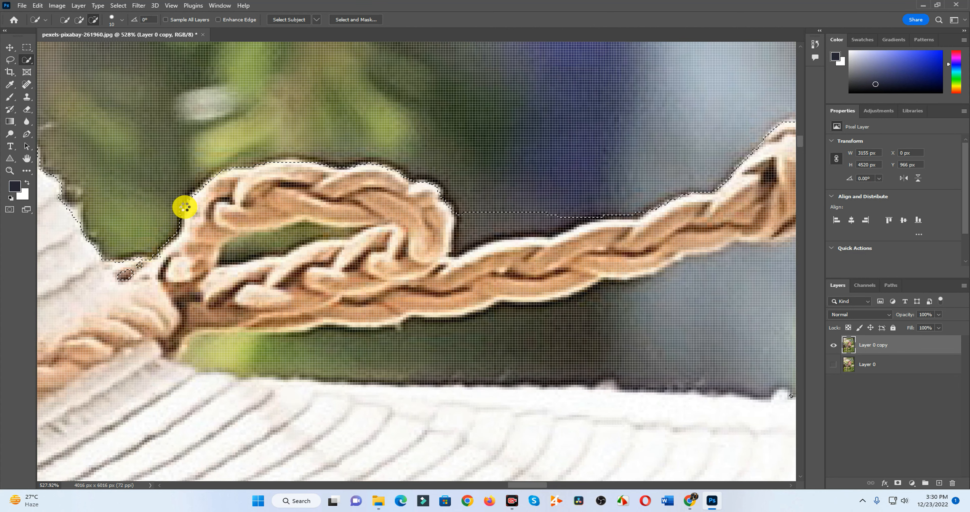
{"action": "left_click_drag", "start_coordinate": [459, 230], "coordinate": [550, 214]}
{"action": "scroll", "coordinate": [678, 297], "scroll_direction": "down", "scroll_amount": 5}
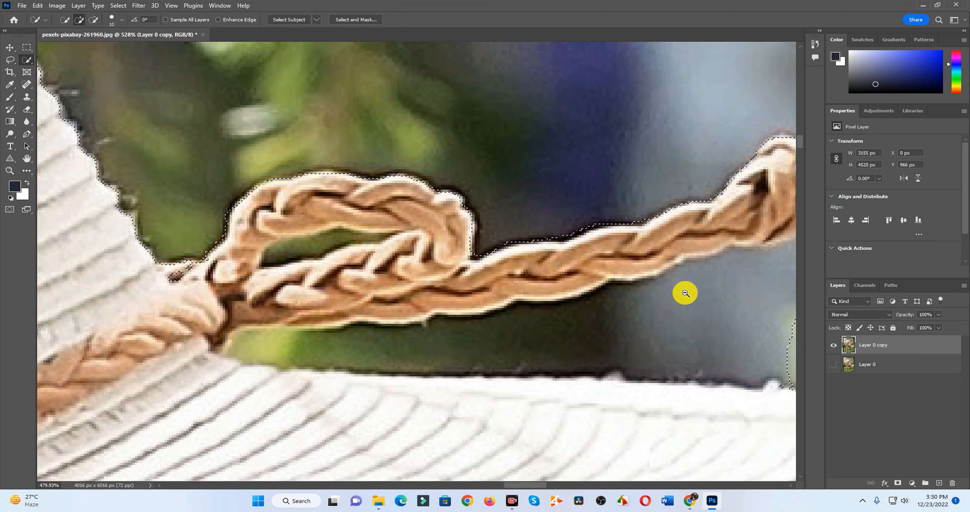
{"action": "mouse_move", "coordinate": [645, 219]}
{"action": "left_mouse_down"}
{"action": "mouse_move", "coordinate": [637, 305]}
{"action": "mouse_move", "coordinate": [623, 276]}
{"action": "mouse_move", "coordinate": [660, 325]}
{"action": "mouse_move", "coordinate": [428, 357]}
{"action": "mouse_move", "coordinate": [282, 353]}
{"action": "mouse_move", "coordinate": [464, 344]}
{"action": "mouse_move", "coordinate": [599, 315]}
{"action": "mouse_move", "coordinate": [514, 333]}
{"action": "mouse_move", "coordinate": [607, 302]}
{"action": "mouse_move", "coordinate": [559, 311]}
{"action": "left_mouse_up"}
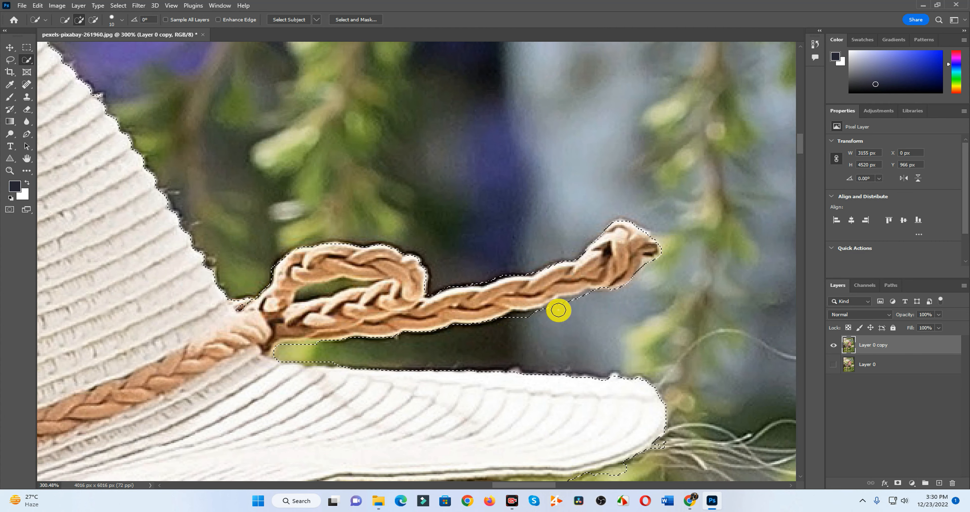
{"action": "scroll", "coordinate": [426, 277], "scroll_direction": "down", "scroll_amount": 6}
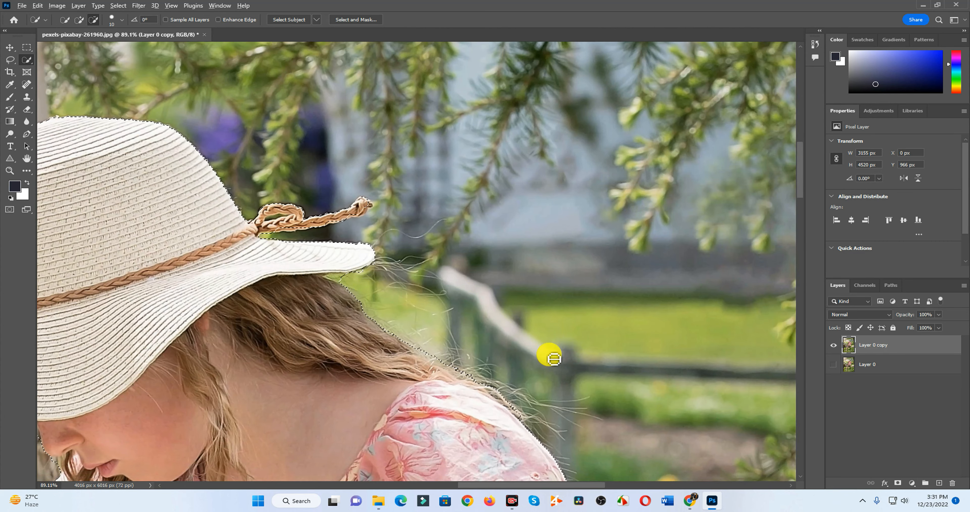
Step: Clean up the selection edge along the girl's arm and dress, leaving out the wooden seat support
{"action": "scroll", "coordinate": [552, 422], "scroll_direction": "down", "scroll_amount": 10}
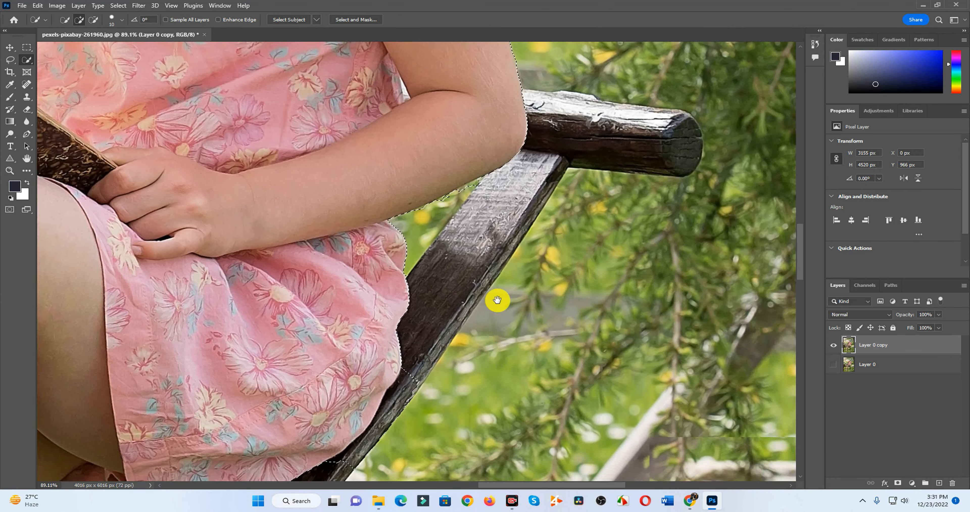
{"action": "left_click_drag", "start_coordinate": [497, 300], "coordinate": [604, 117]}
{"action": "left_click_drag", "start_coordinate": [524, 176], "coordinate": [509, 229]}
{"action": "left_click", "coordinate": [452, 452]}
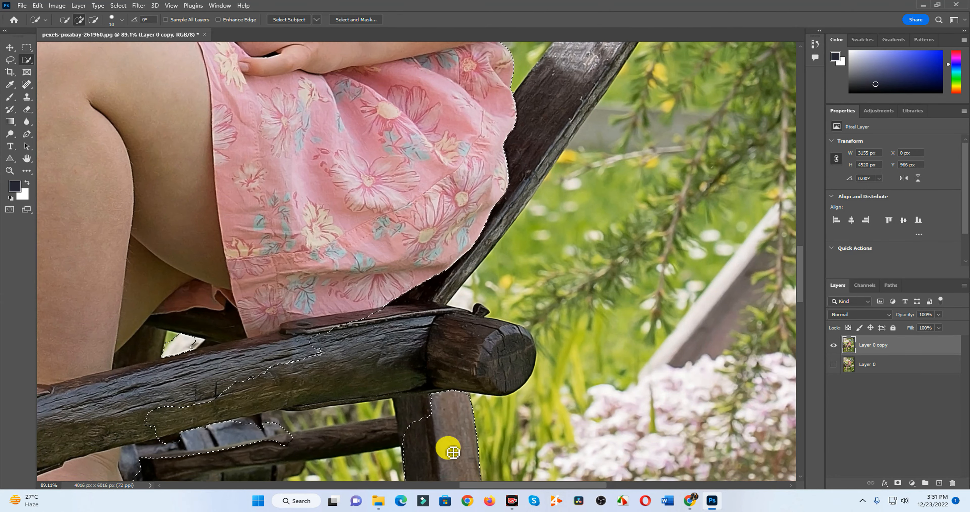
Step: Enlarge the selection brush to 100 and subtract the cart wheel and its spokes from the selection
{"action": "scroll", "coordinate": [480, 391], "scroll_direction": "down", "scroll_amount": 4}
{"action": "left_click_drag", "start_coordinate": [484, 391], "coordinate": [480, 344]}
{"action": "key", "text": "]"}
{"action": "key", "text": "]"}
{"action": "key", "text": "]"}
{"action": "key", "text": "]"}
{"action": "key", "text": "]"}
{"action": "key", "text": "]"}
{"action": "key", "text": "]"}
{"action": "key", "text": "]"}
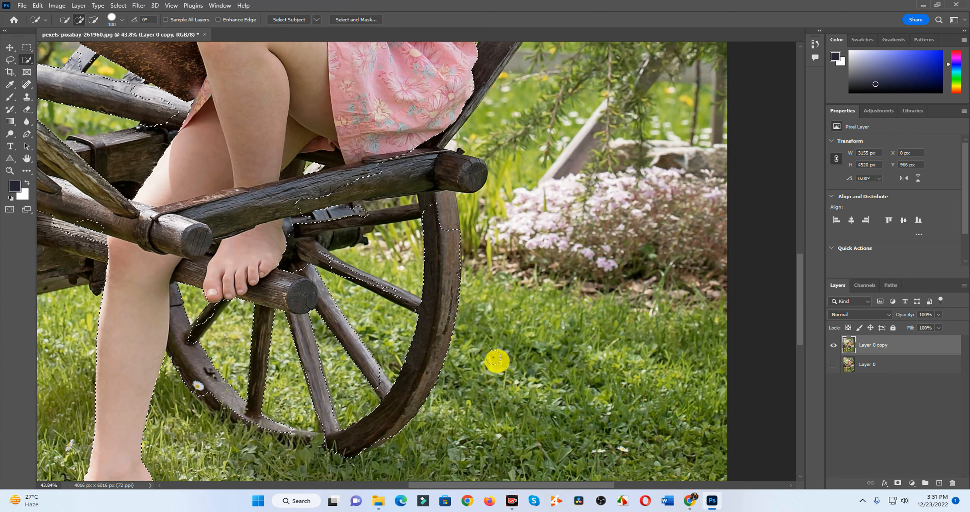
{"action": "mouse_move", "coordinate": [445, 233]}
{"action": "left_mouse_down"}
{"action": "mouse_move", "coordinate": [223, 399]}
{"action": "mouse_move", "coordinate": [359, 215]}
{"action": "left_mouse_up"}
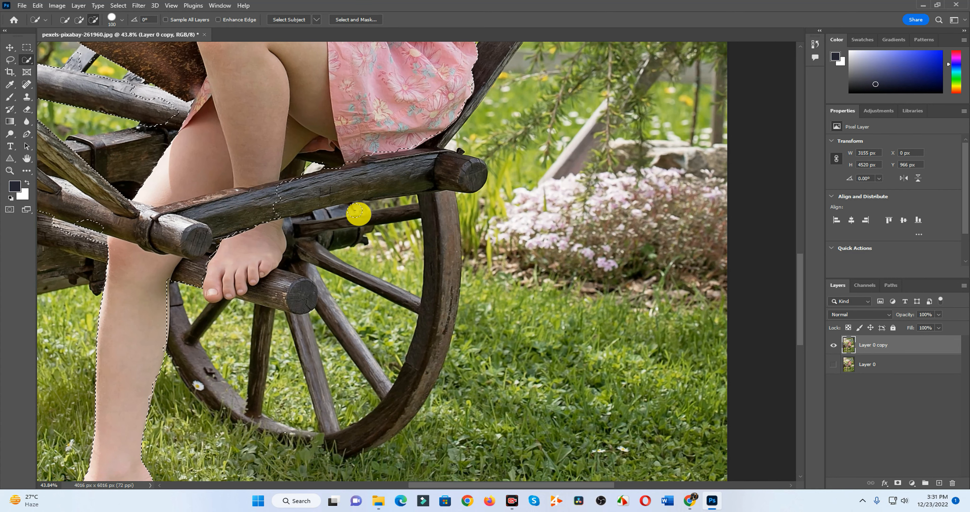
Step: Subtract the wooden cart rails and beams in front of the girl's legs from the selection
{"action": "left_click_drag", "start_coordinate": [113, 135], "coordinate": [452, 327]}
{"action": "left_click_drag", "start_coordinate": [316, 224], "coordinate": [227, 361]}
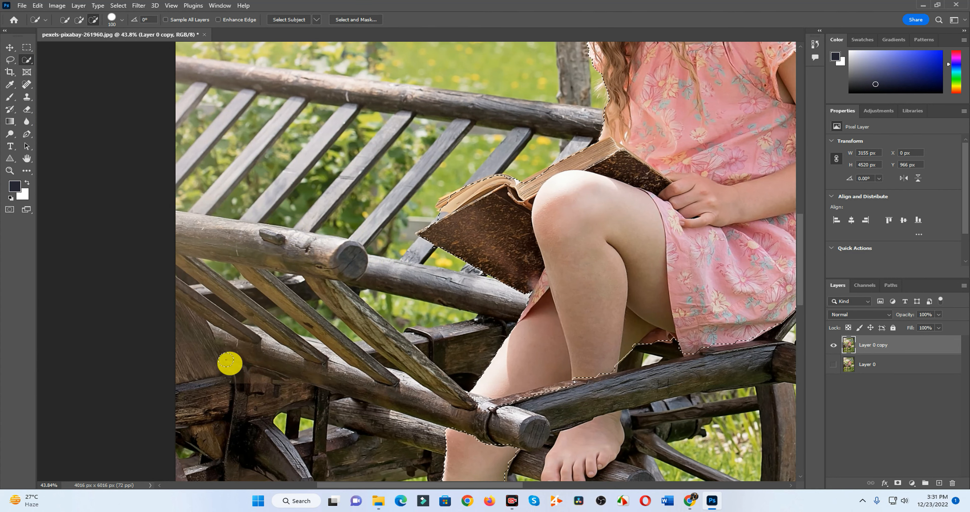
{"action": "left_click_drag", "start_coordinate": [313, 368], "coordinate": [275, 368]}
Step: Refine the selection around the open book, adding its page edges and excluding the background between the book and fence rail
{"action": "left_click_drag", "start_coordinate": [420, 272], "coordinate": [554, 323]}
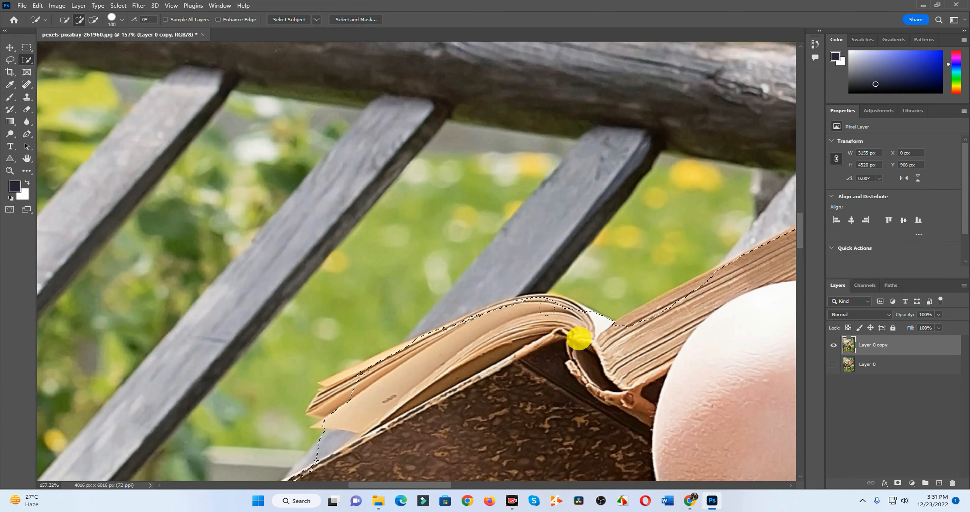
{"action": "mouse_move", "coordinate": [605, 365]}
{"action": "left_mouse_down"}
{"action": "mouse_move", "coordinate": [540, 344]}
{"action": "mouse_move", "coordinate": [552, 338]}
{"action": "left_mouse_up"}
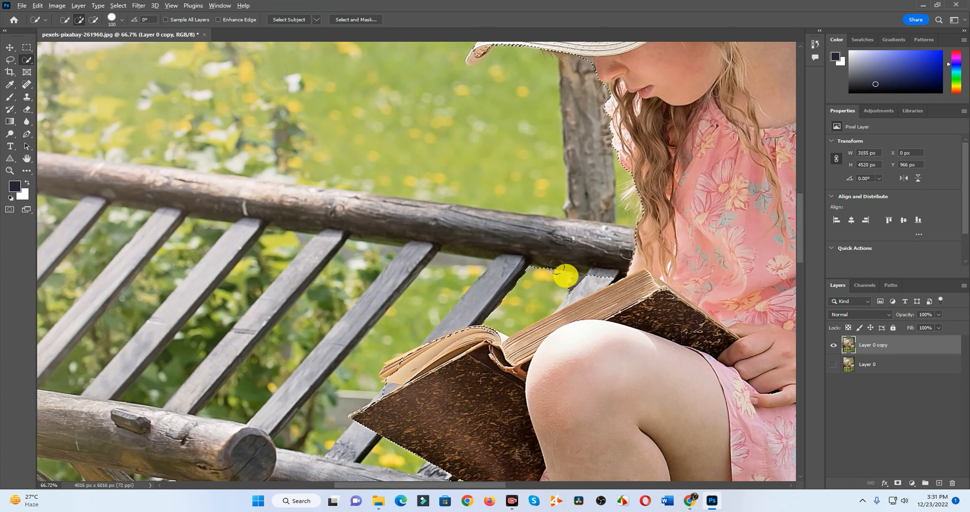
{"action": "left_click_drag", "start_coordinate": [519, 292], "coordinate": [583, 286]}
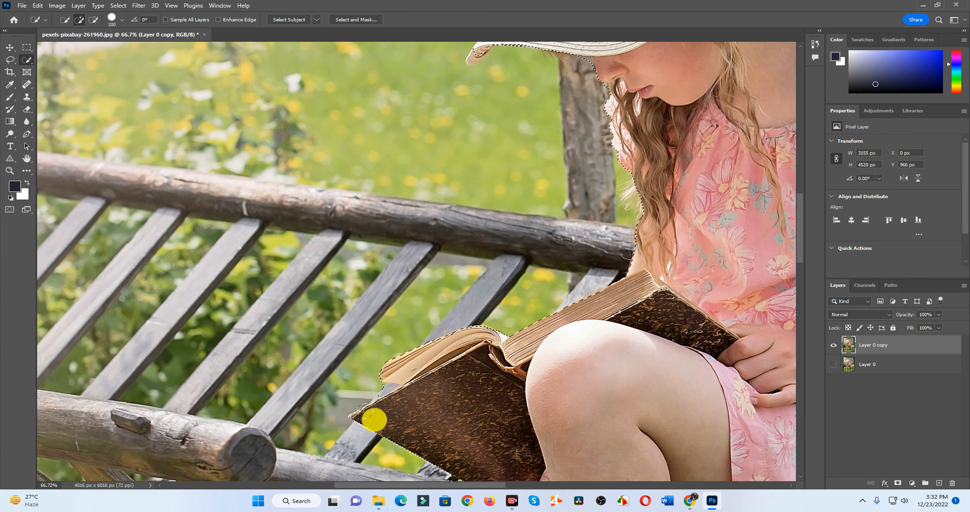
{"action": "left_click_drag", "start_coordinate": [483, 463], "coordinate": [448, 294]}
{"action": "left_click_drag", "start_coordinate": [457, 367], "coordinate": [463, 296]}
Step: Extend the selection across the beam sections covering the legs and over the raised foot and its toes
{"action": "left_click_drag", "start_coordinate": [482, 196], "coordinate": [437, 264]}
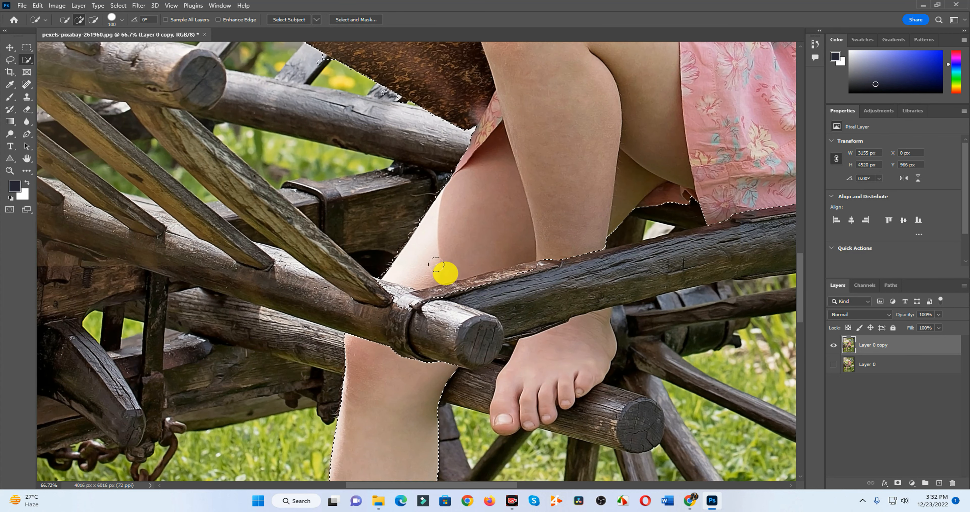
{"action": "mouse_move", "coordinate": [398, 304]}
{"action": "left_mouse_down"}
{"action": "mouse_move", "coordinate": [340, 284]}
{"action": "mouse_move", "coordinate": [399, 303]}
{"action": "mouse_move", "coordinate": [357, 278]}
{"action": "left_mouse_up"}
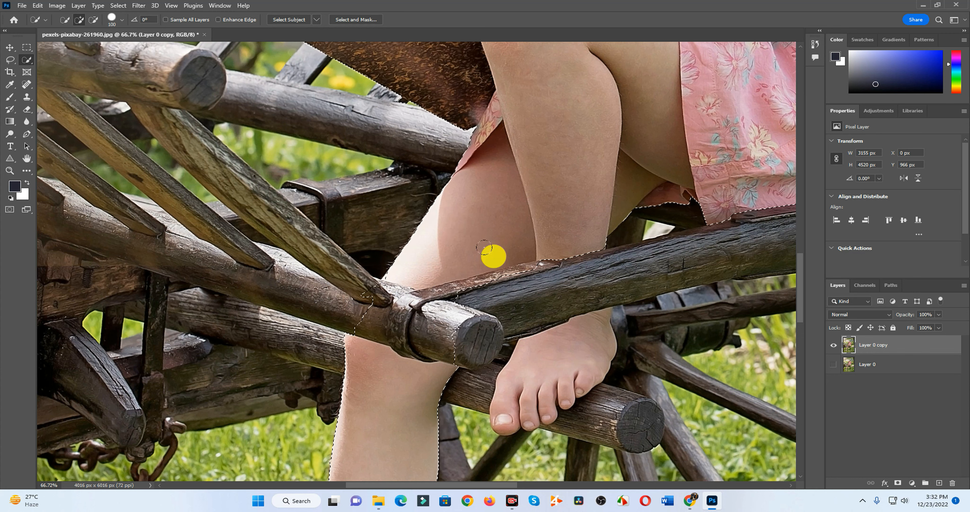
{"action": "mouse_move", "coordinate": [485, 247]}
{"action": "left_mouse_down"}
{"action": "mouse_move", "coordinate": [531, 372]}
{"action": "mouse_move", "coordinate": [643, 262]}
{"action": "mouse_move", "coordinate": [661, 217]}
{"action": "mouse_move", "coordinate": [639, 269]}
{"action": "mouse_move", "coordinate": [634, 322]}
{"action": "mouse_move", "coordinate": [644, 335]}
{"action": "mouse_move", "coordinate": [634, 323]}
{"action": "left_mouse_up"}
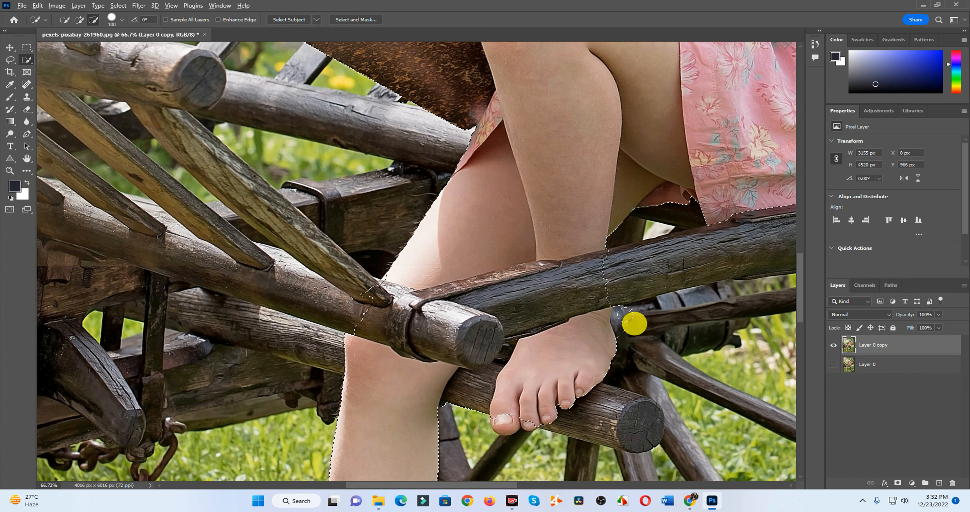
{"action": "scroll", "coordinate": [628, 396], "scroll_direction": "down", "scroll_amount": 3}
{"action": "left_click", "coordinate": [505, 303]}
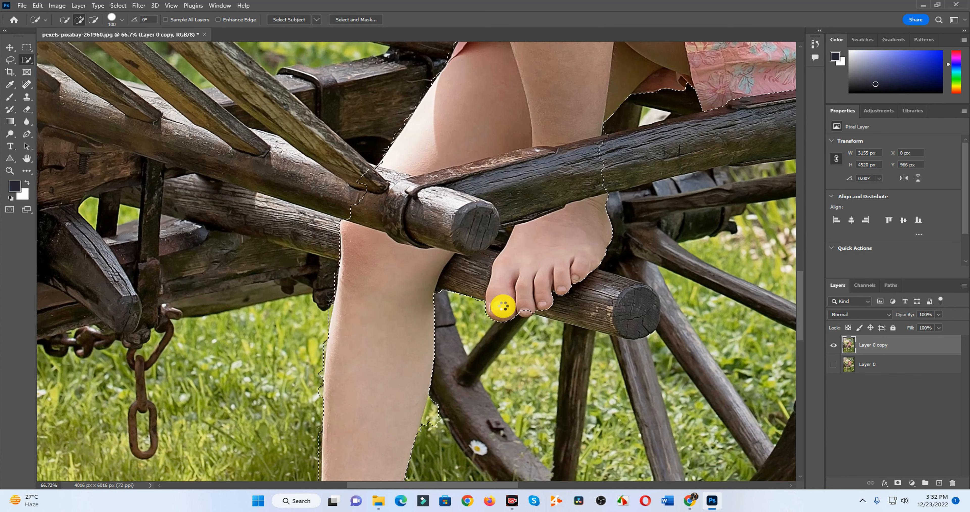
Step: Reduce the selection brush to 60 and add the toes of the foot standing in the grass to the selection
{"action": "left_click_drag", "start_coordinate": [452, 470], "coordinate": [492, 358]}
{"action": "left_click_drag", "start_coordinate": [371, 369], "coordinate": [482, 368]}
{"action": "left_click", "coordinate": [188, 219], "text": "alt"}
{"action": "key", "text": "["}
{"action": "key", "text": "["}
{"action": "key", "text": "["}
{"action": "key", "text": "["}
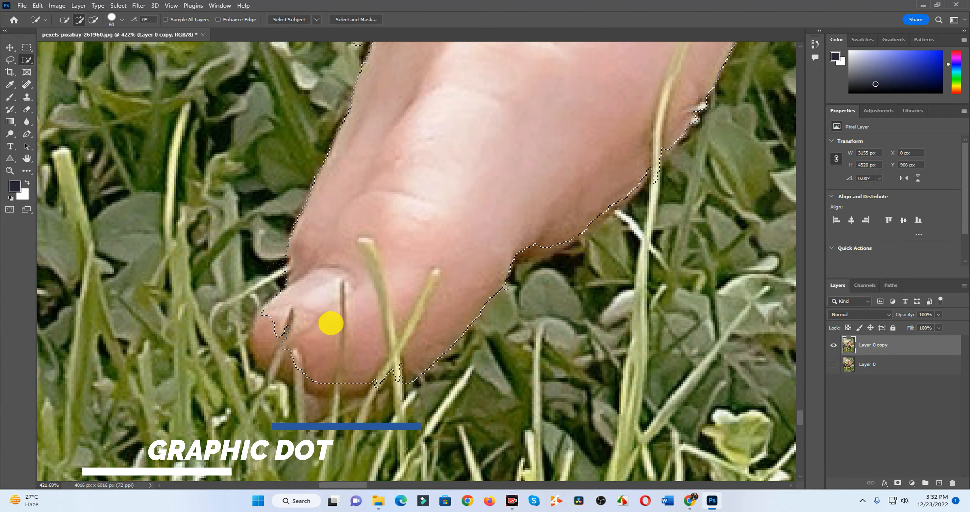
{"action": "mouse_move", "coordinate": [331, 322]}
{"action": "left_mouse_down"}
{"action": "mouse_move", "coordinate": [318, 336]}
{"action": "mouse_move", "coordinate": [375, 336]}
{"action": "left_mouse_up"}
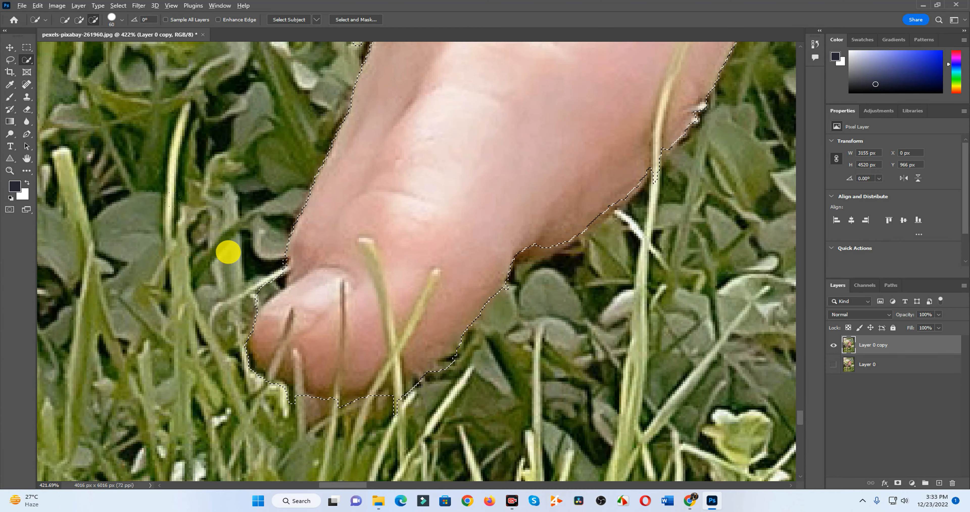
{"action": "scroll", "coordinate": [228, 252], "scroll_direction": "down", "scroll_amount": 10}
Step: Subtract the partial cart wheel at the photo's left edge from the selection
{"action": "key", "text": "]"}
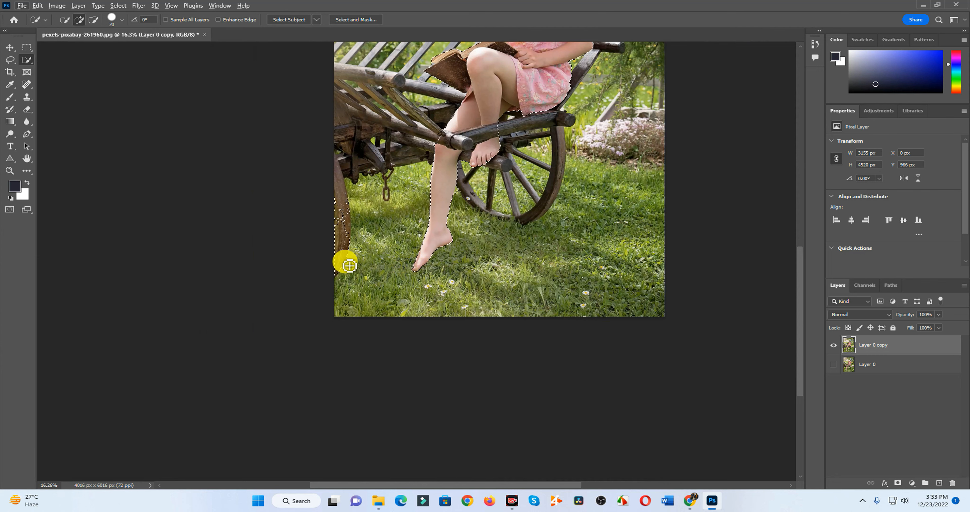
{"action": "left_click_drag", "start_coordinate": [347, 268], "coordinate": [349, 236]}
{"action": "left_click_drag", "start_coordinate": [381, 111], "coordinate": [401, 293]}
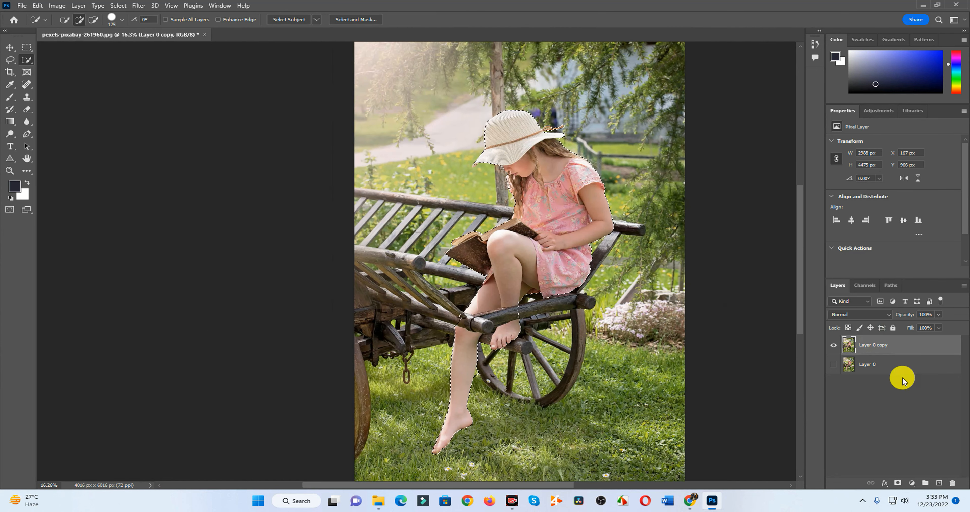
Step: Open Select and Mask and refine the hair edge beneath the hat brim and along the shoulder with the Refine Edge Brush
{"action": "left_click", "coordinate": [360, 19]}
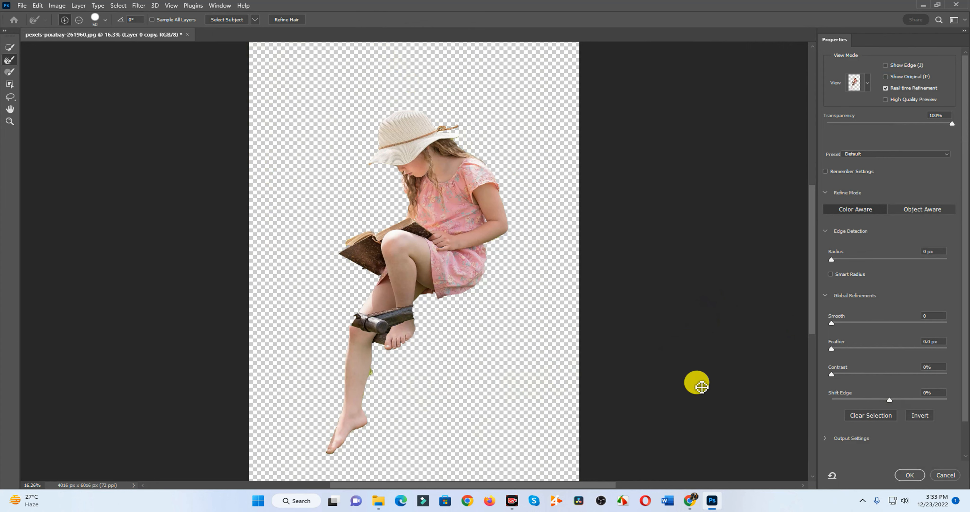
{"action": "scroll", "coordinate": [392, 332], "scroll_direction": "up", "scroll_amount": 5}
{"action": "left_click_drag", "start_coordinate": [422, 113], "coordinate": [427, 350]}
{"action": "scroll", "coordinate": [636, 197], "scroll_direction": "up", "scroll_amount": 6}
{"action": "left_click_drag", "start_coordinate": [636, 197], "coordinate": [659, 332]}
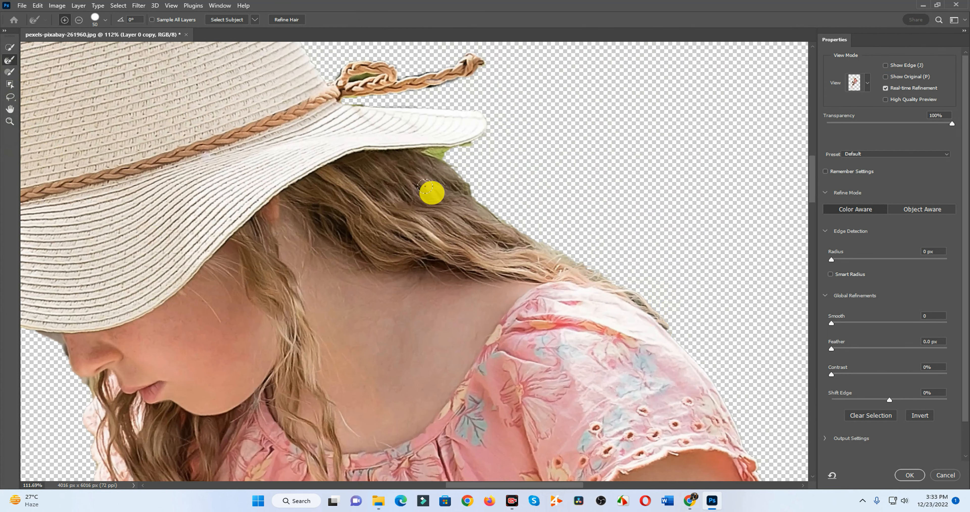
{"action": "mouse_move", "coordinate": [426, 186]}
{"action": "left_mouse_down"}
{"action": "mouse_move", "coordinate": [456, 179]}
{"action": "mouse_move", "coordinate": [542, 238]}
{"action": "mouse_move", "coordinate": [474, 220]}
{"action": "mouse_move", "coordinate": [429, 153]}
{"action": "mouse_move", "coordinate": [458, 145]}
{"action": "left_mouse_up"}
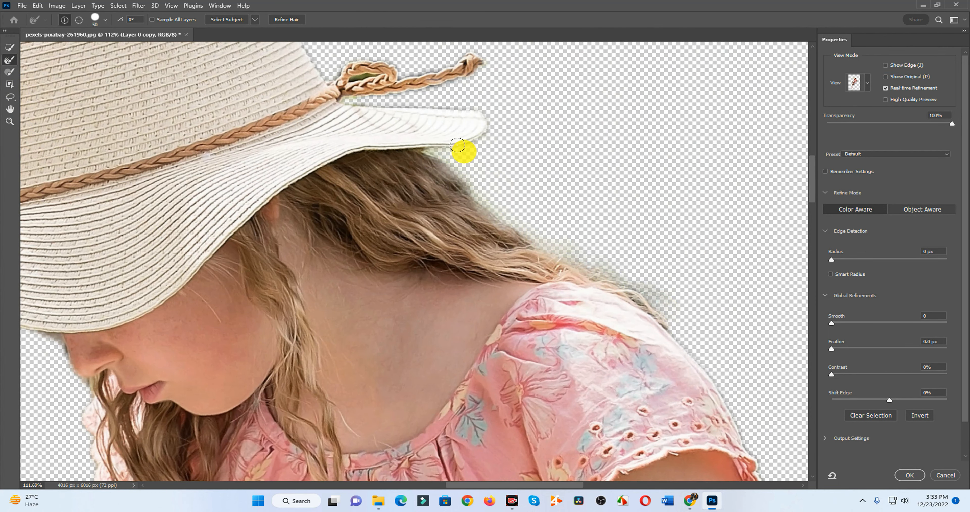
Step: Inspect the cutout's edges around the hat, the book and the lower leg
{"action": "left_click_drag", "start_coordinate": [455, 72], "coordinate": [524, 260]}
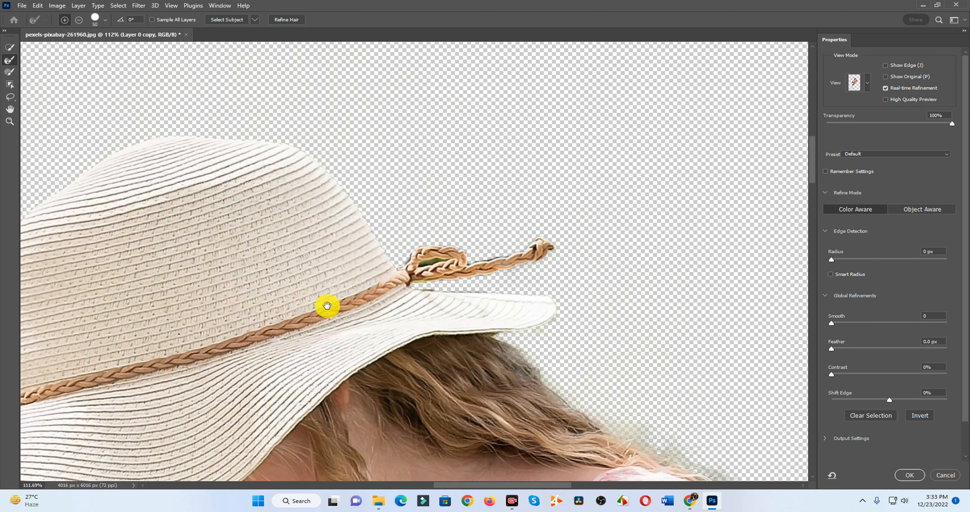
{"action": "left_click_drag", "start_coordinate": [327, 305], "coordinate": [435, 44]}
{"action": "mouse_move", "coordinate": [330, 478]}
{"action": "left_mouse_down"}
{"action": "mouse_move", "coordinate": [436, 379]}
{"action": "mouse_move", "coordinate": [434, 365]}
{"action": "left_mouse_up"}
{"action": "left_click_drag", "start_coordinate": [379, 203], "coordinate": [403, 379]}
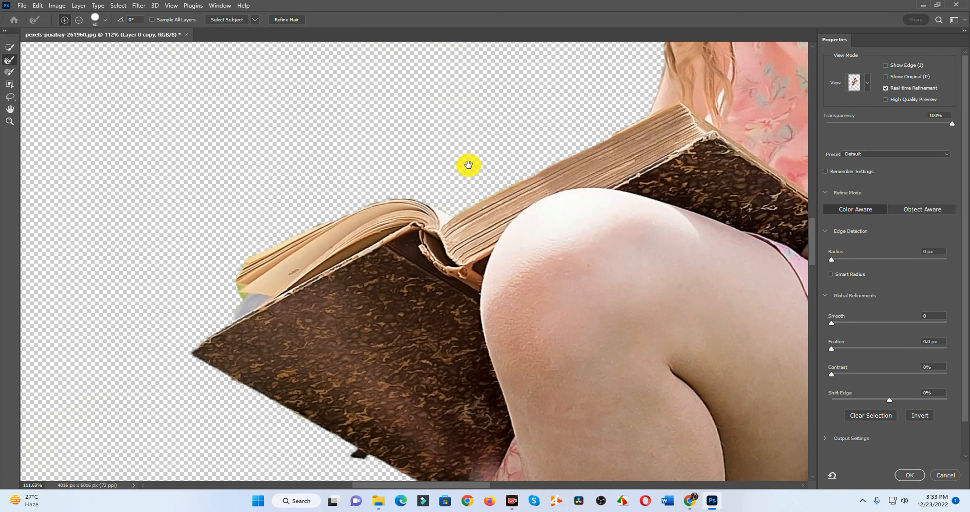
{"action": "left_click_drag", "start_coordinate": [468, 165], "coordinate": [471, 152]}
{"action": "scroll", "coordinate": [259, 230], "scroll_direction": "down", "scroll_amount": 15}
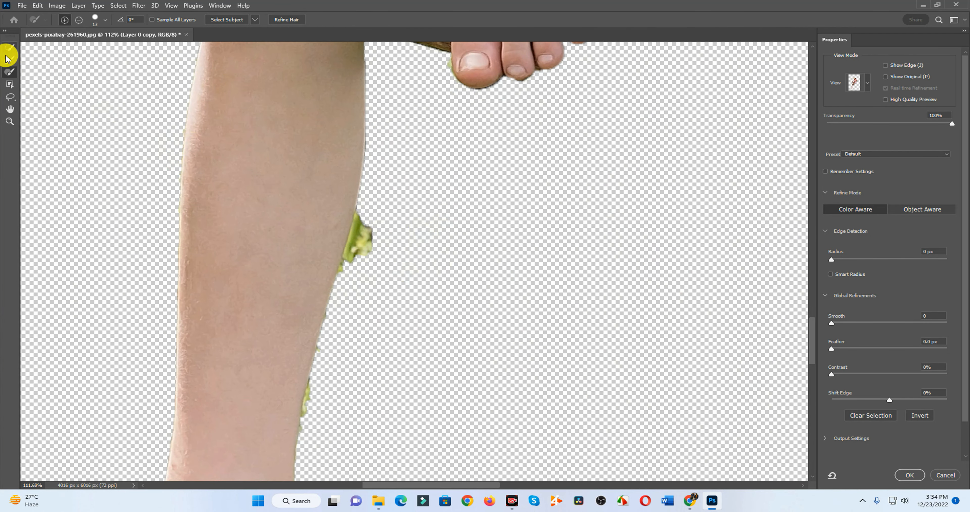
{"action": "scroll", "coordinate": [374, 324], "scroll_direction": "down", "scroll_amount": 5}
Step: Output the refined selection to a new layer
{"action": "left_click", "coordinate": [874, 438]}
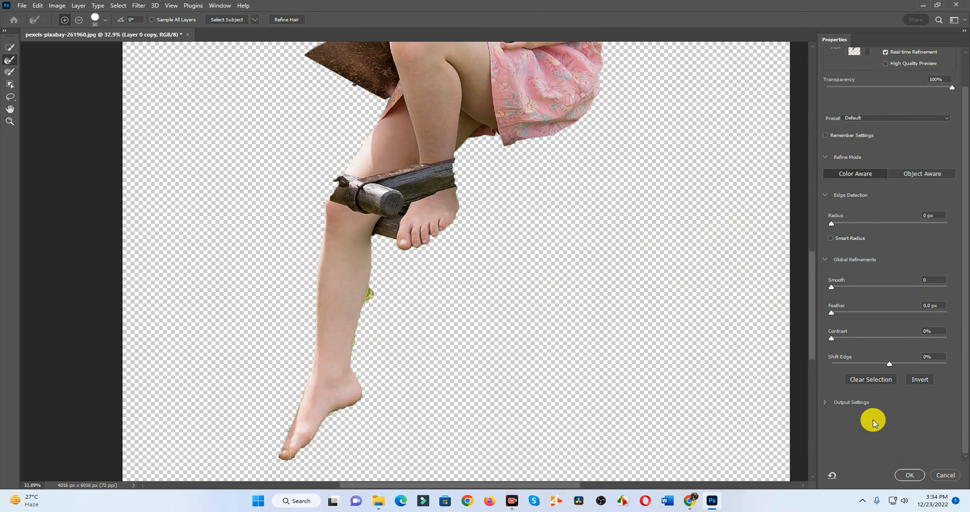
{"action": "left_click", "coordinate": [919, 452]}
{"action": "left_click", "coordinate": [882, 457]}
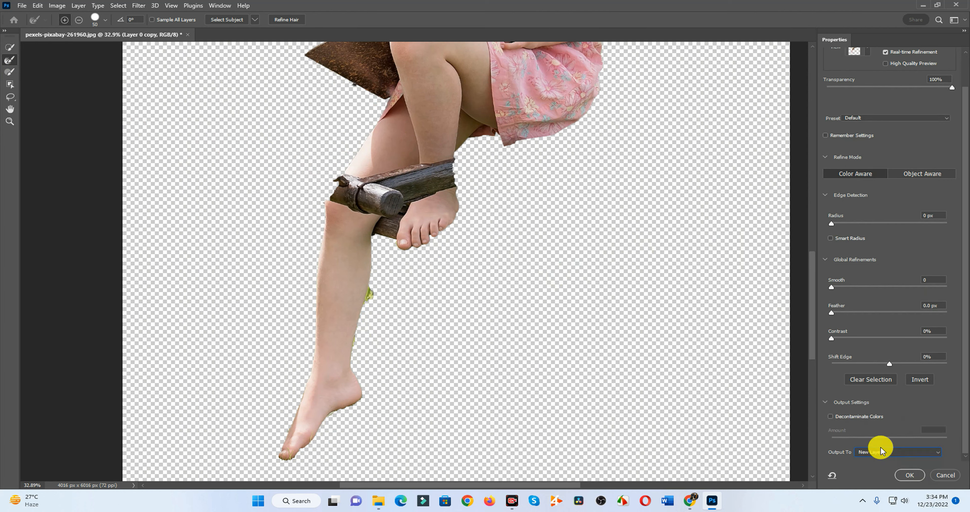
{"action": "scroll", "coordinate": [873, 306], "scroll_direction": "up", "scroll_amount": 3}
{"action": "scroll", "coordinate": [873, 306], "scroll_direction": "down", "scroll_amount": 3}
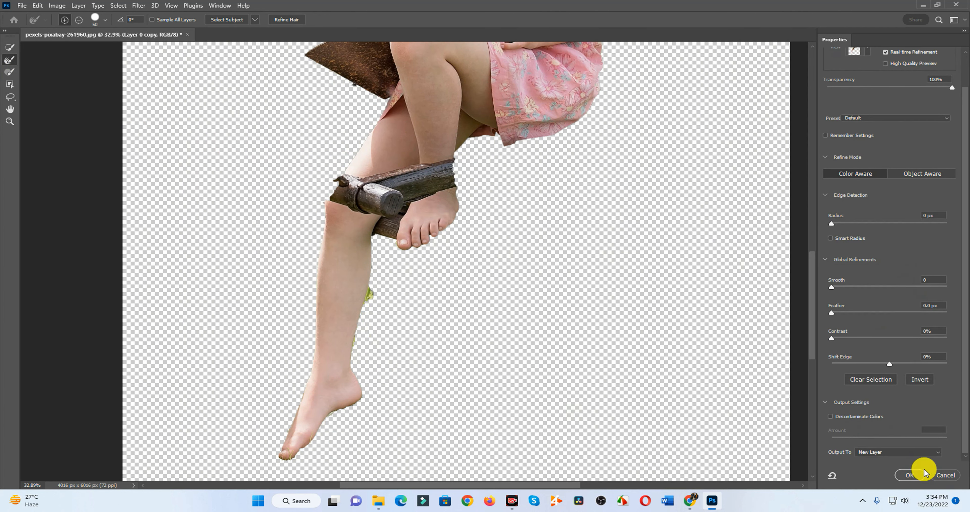
{"action": "left_click", "coordinate": [910, 475]}
Step: Erase the leftover grass patch beside the standing leg's shin with the Eraser at size 100
{"action": "left_click", "coordinate": [26, 110]}
{"action": "scroll", "coordinate": [354, 287], "scroll_direction": "up", "scroll_amount": 6}
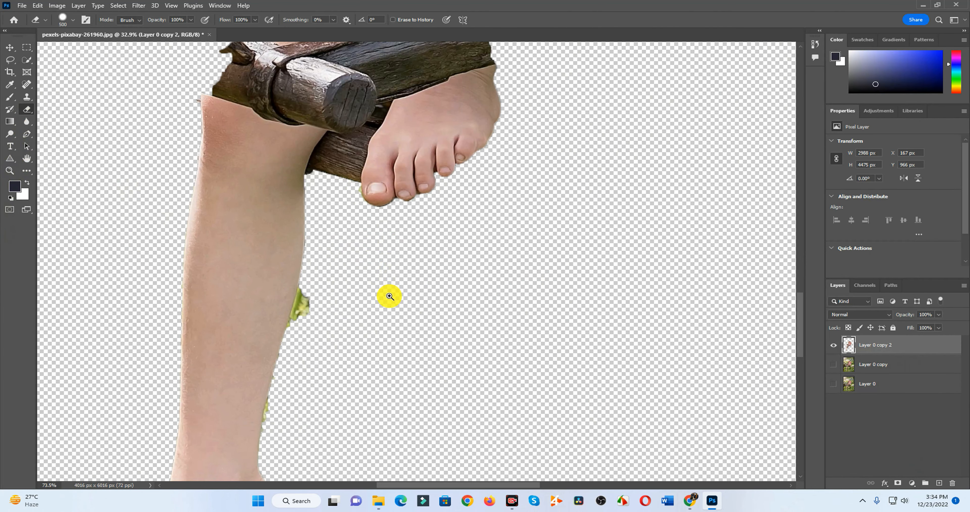
{"action": "key", "text": "bracketleft"}
{"action": "key", "text": "bracketleft"}
{"action": "key", "text": "bracketleft"}
{"action": "key", "text": "bracketleft"}
{"action": "key", "text": "bracketleft"}
{"action": "key", "text": "bracketleft"}
{"action": "key", "text": "bracketleft"}
{"action": "key", "text": "bracketleft"}
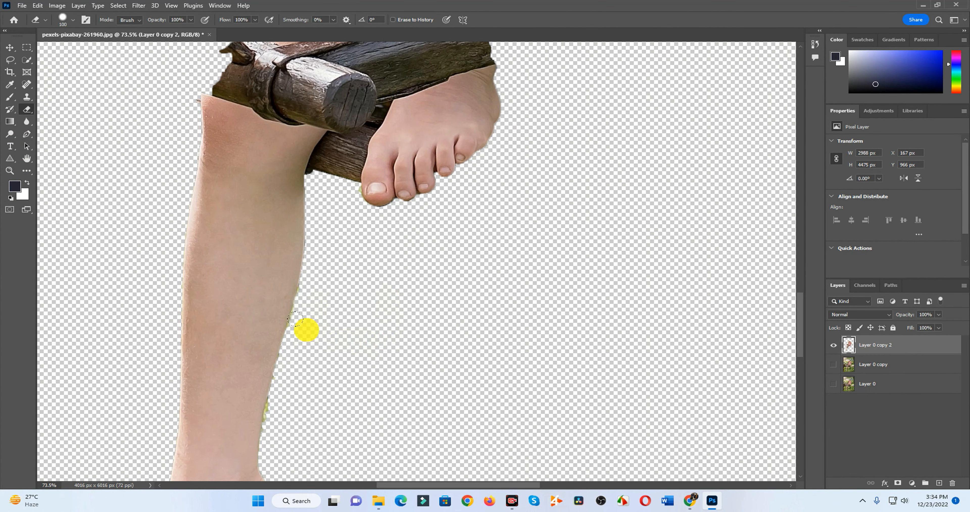
Step: Toggle the visibility of Layer 0 copy to compare the cutout with the original photo around the legs
{"action": "scroll", "coordinate": [311, 431], "scroll_direction": "down", "scroll_amount": 4}
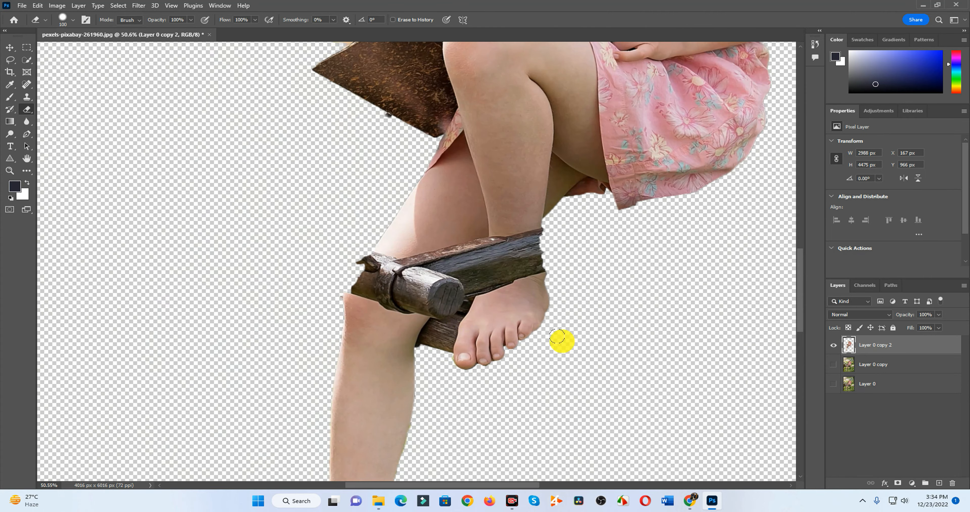
{"action": "left_click", "coordinate": [834, 364]}
{"action": "left_click", "coordinate": [834, 365]}
{"action": "left_click", "coordinate": [834, 365]}
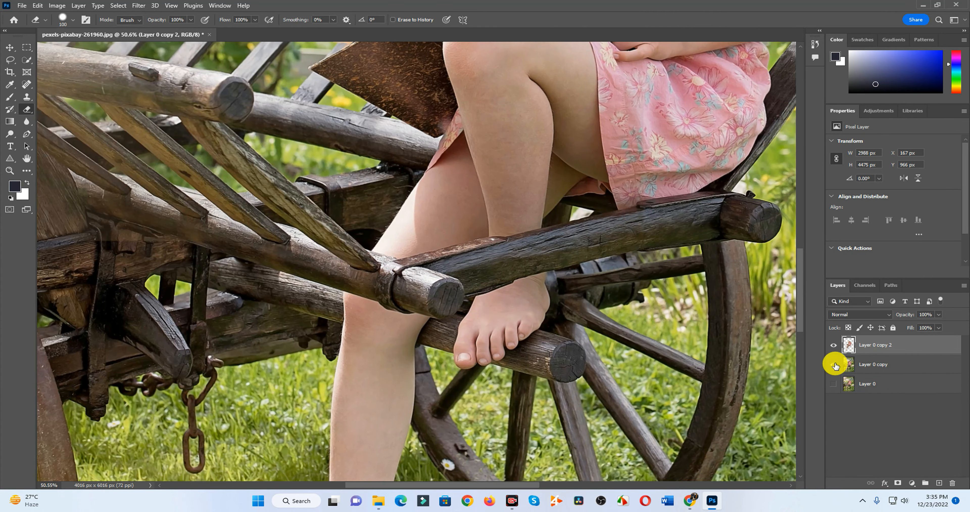
{"action": "left_click", "coordinate": [833, 365]}
{"action": "scroll", "coordinate": [613, 259], "scroll_direction": "down", "scroll_amount": 5}
{"action": "scroll", "coordinate": [717, 345], "scroll_direction": "up", "scroll_amount": 2}
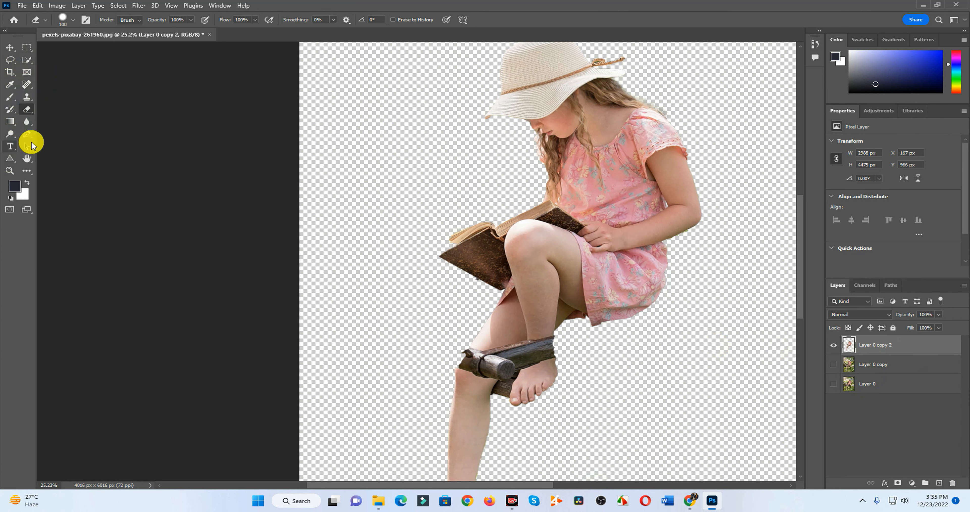
Step: Trace the upper and outer edges of the wooden cart piece across the legs with the Pen tool
{"action": "left_click", "coordinate": [27, 135]}
{"action": "left_click_drag", "start_coordinate": [536, 354], "coordinate": [598, 366]}
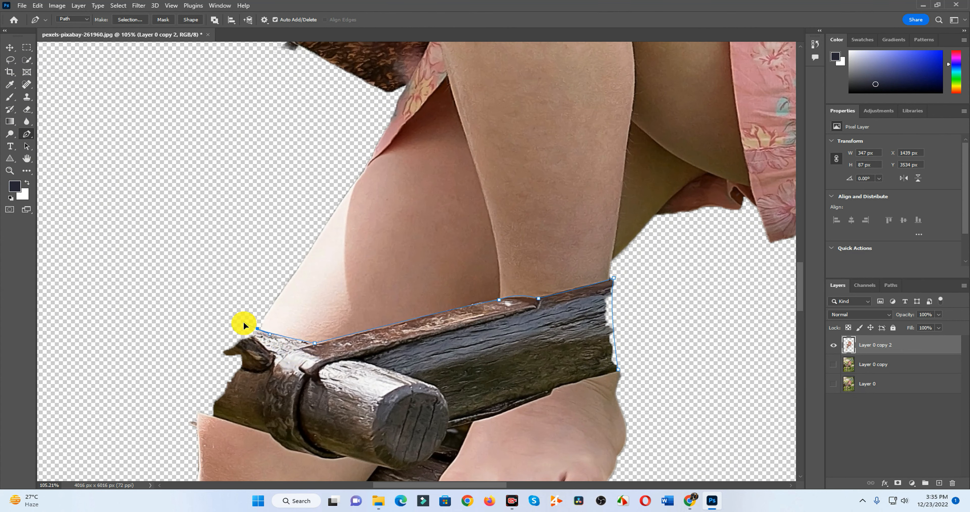
{"action": "left_click", "coordinate": [242, 339]}
{"action": "left_click", "coordinate": [223, 351]}
{"action": "left_click", "coordinate": [231, 359]}
{"action": "left_click_drag", "start_coordinate": [219, 387], "coordinate": [211, 412]}
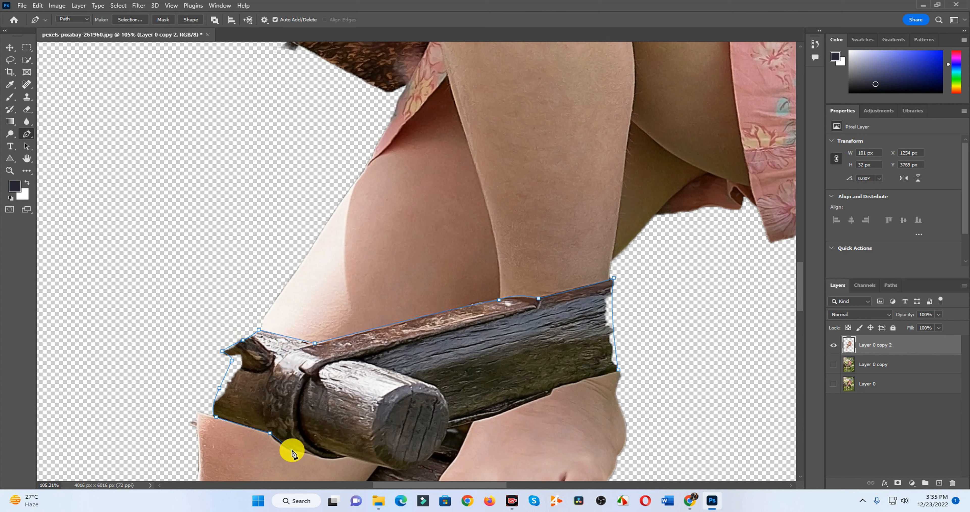
Step: Continue the path along the logs' lower edge, around the lower plank and along the foot, closing it at the heel
{"action": "left_click", "coordinate": [379, 466]}
{"action": "left_click_drag", "start_coordinate": [379, 467], "coordinate": [433, 343]}
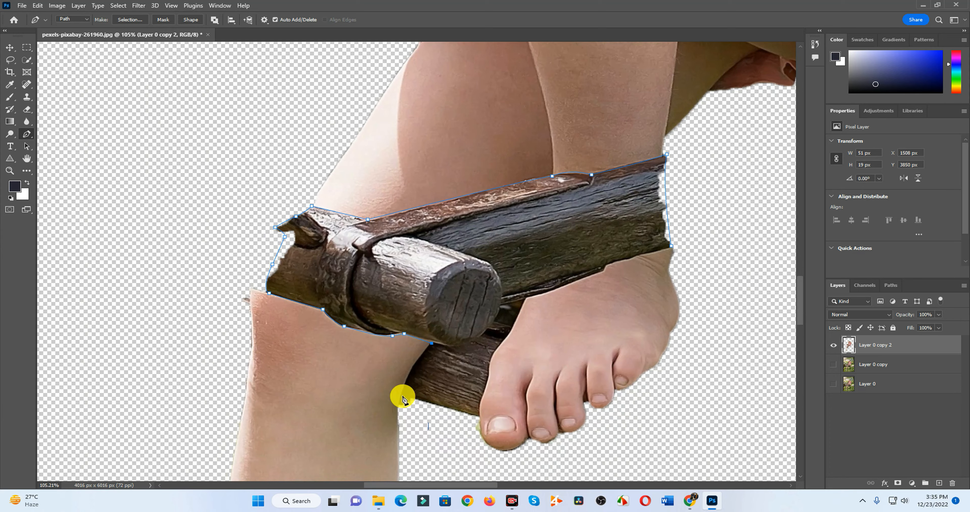
{"action": "mouse_move", "coordinate": [398, 405]}
{"action": "left_mouse_down"}
{"action": "mouse_move", "coordinate": [394, 448]}
{"action": "mouse_move", "coordinate": [412, 393]}
{"action": "left_mouse_up"}
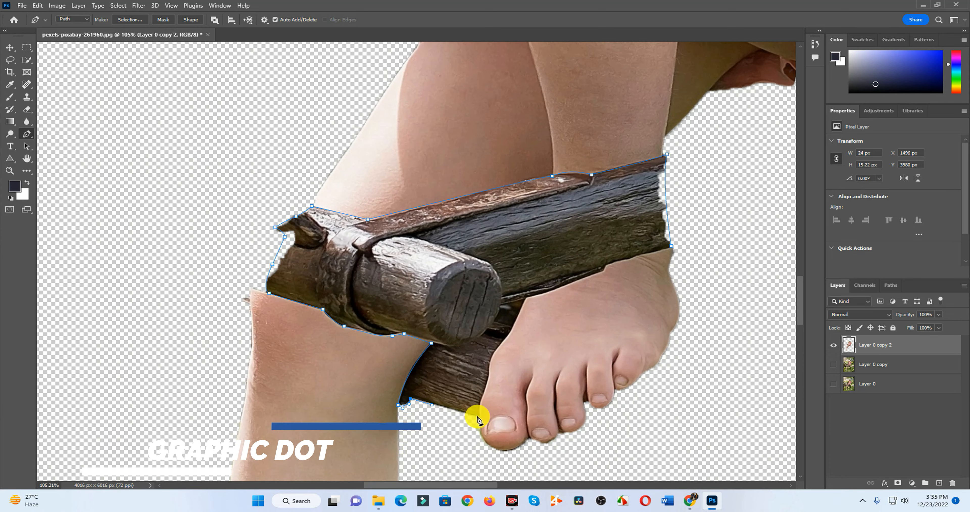
{"action": "scroll", "coordinate": [485, 401], "scroll_direction": "up", "scroll_amount": 5}
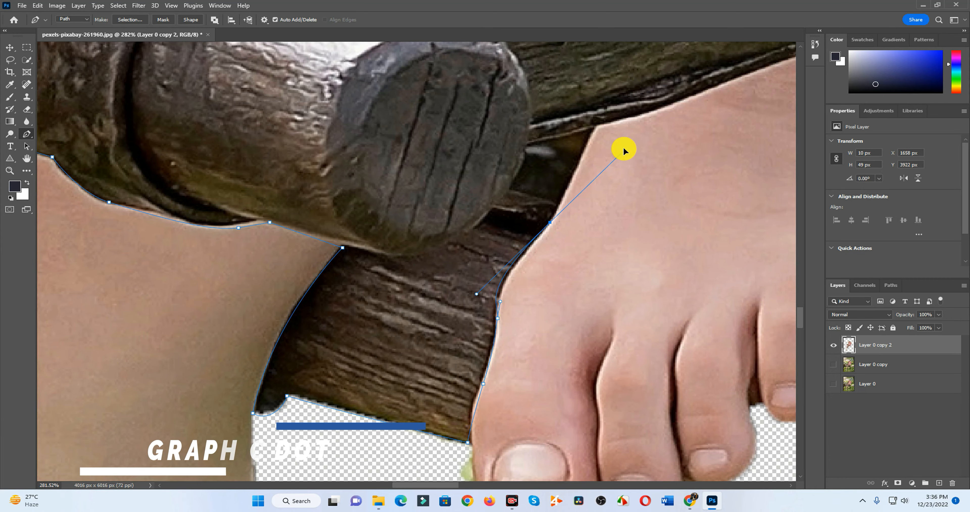
{"action": "left_click_drag", "start_coordinate": [550, 222], "coordinate": [579, 165]}
{"action": "left_click", "coordinate": [596, 128]}
{"action": "left_click_drag", "start_coordinate": [724, 86], "coordinate": [376, 288]}
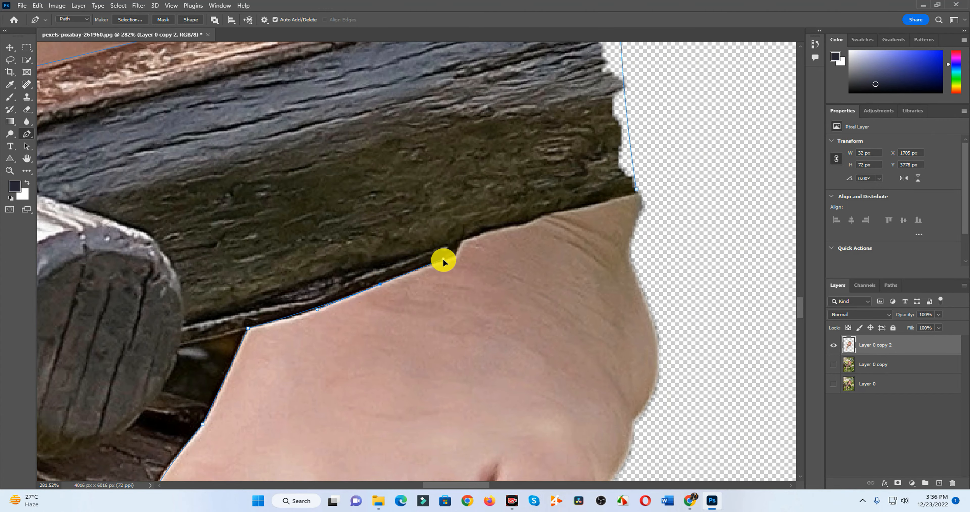
Step: Save the work path around the wooden piece as Path 1
{"action": "left_click", "coordinate": [890, 285]}
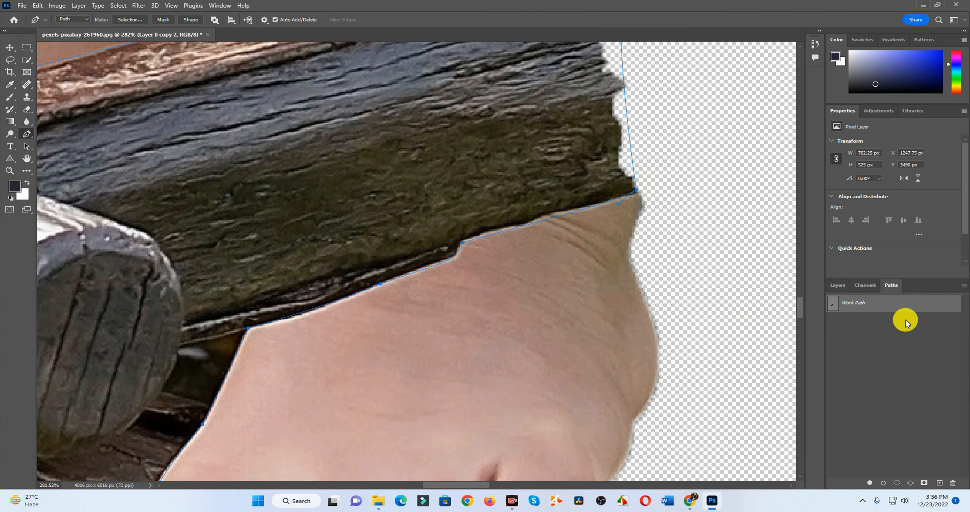
{"action": "double_click", "coordinate": [887, 303]}
{"action": "left_click", "coordinate": [546, 171]}
{"action": "left_click", "coordinate": [838, 285]}
{"action": "left_click", "coordinate": [890, 285]}
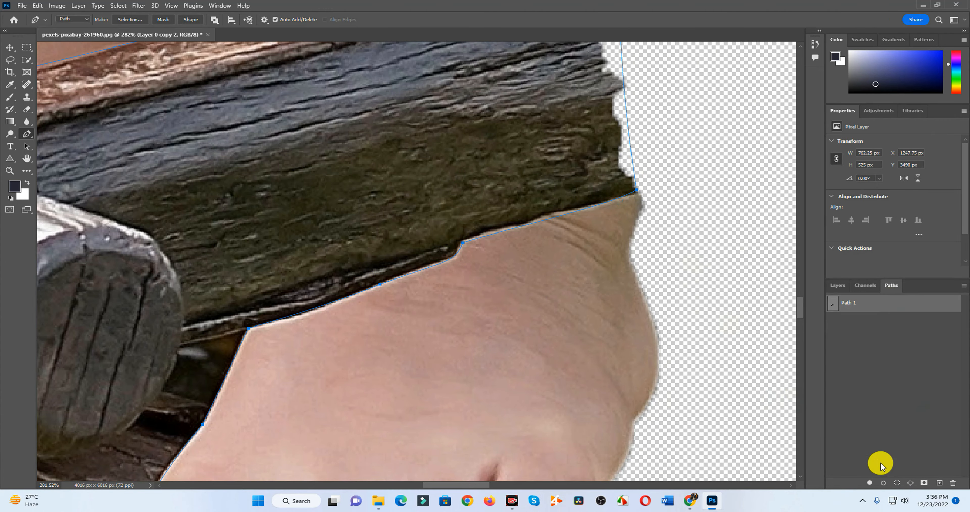
Step: Load the path as a selection, copy the wooden piece to a new layer and hide Layer 0 copy 2
{"action": "left_click", "coordinate": [898, 483]}
{"action": "left_click", "coordinate": [837, 285]}
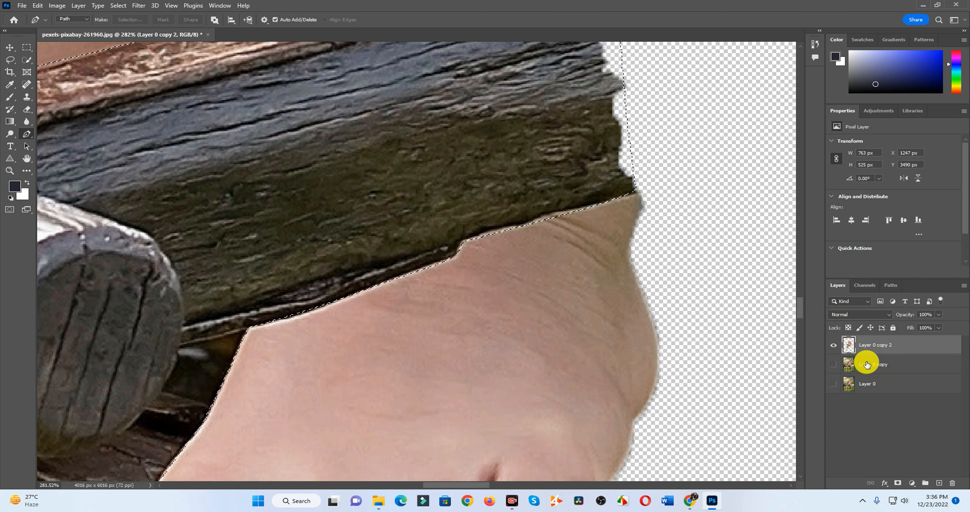
{"action": "left_click", "coordinate": [939, 483]}
{"action": "key", "text": "ctrl+d"}
{"action": "left_click", "coordinate": [834, 365]}
{"action": "scroll", "coordinate": [669, 374], "scroll_direction": "down", "scroll_amount": 5}
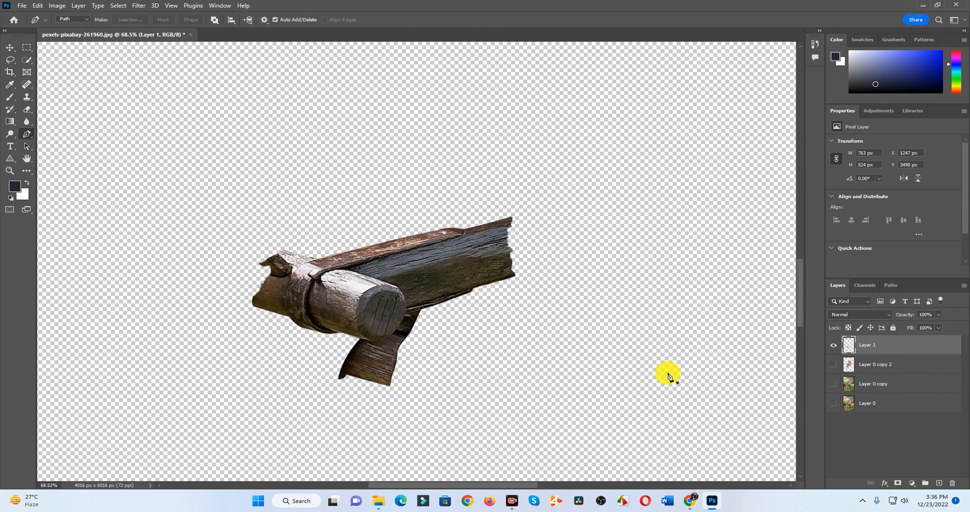
Step: Hide the wooden piece's layer and show Layer 0 copy
{"action": "left_click", "coordinate": [835, 348]}
{"action": "left_click", "coordinate": [835, 348]}
{"action": "left_click", "coordinate": [835, 345]}
{"action": "left_click", "coordinate": [833, 383]}
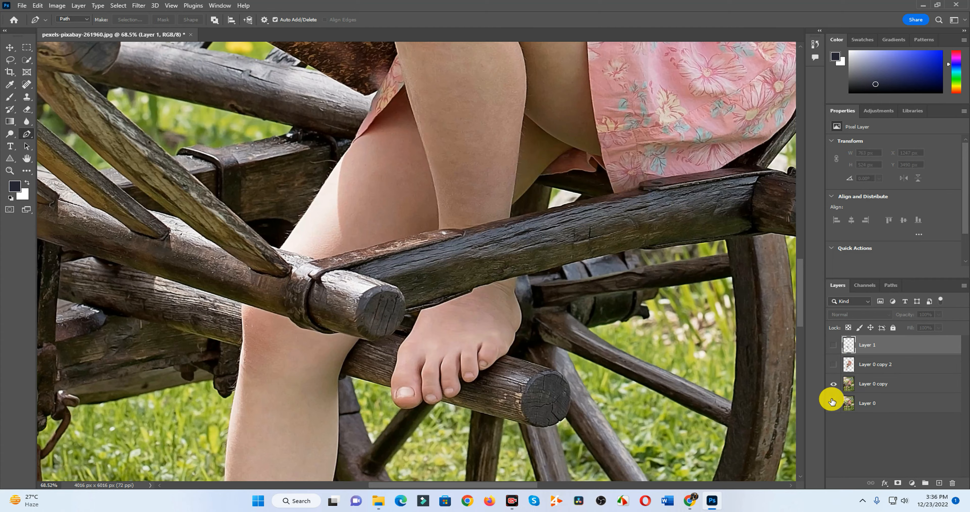
Step: Add a new layer above Layer 0 copy and fill it with blue 2a39ff
{"action": "left_click", "coordinate": [867, 392]}
{"action": "scroll", "coordinate": [681, 351], "scroll_direction": "down", "scroll_amount": 5}
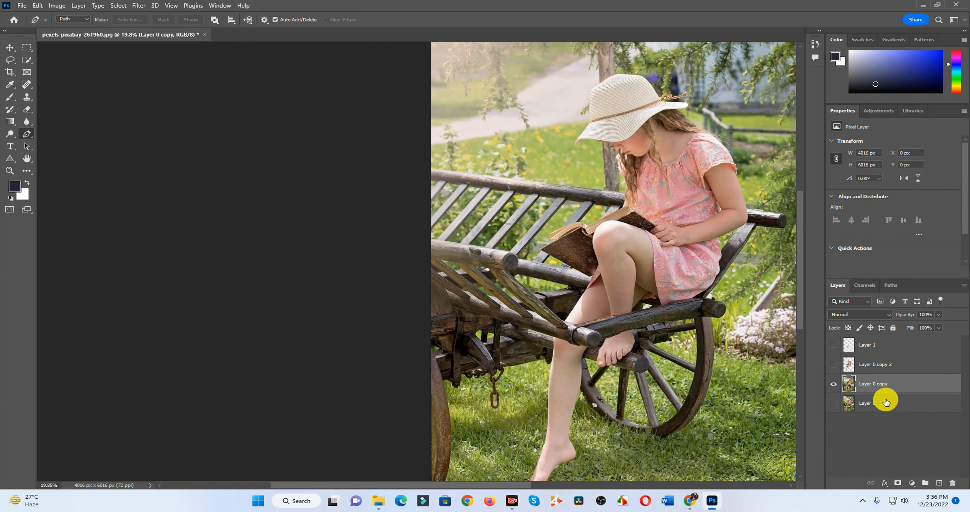
{"action": "left_click", "coordinate": [939, 482]}
{"action": "left_click", "coordinate": [15, 186]}
{"action": "left_click", "coordinate": [735, 169]}
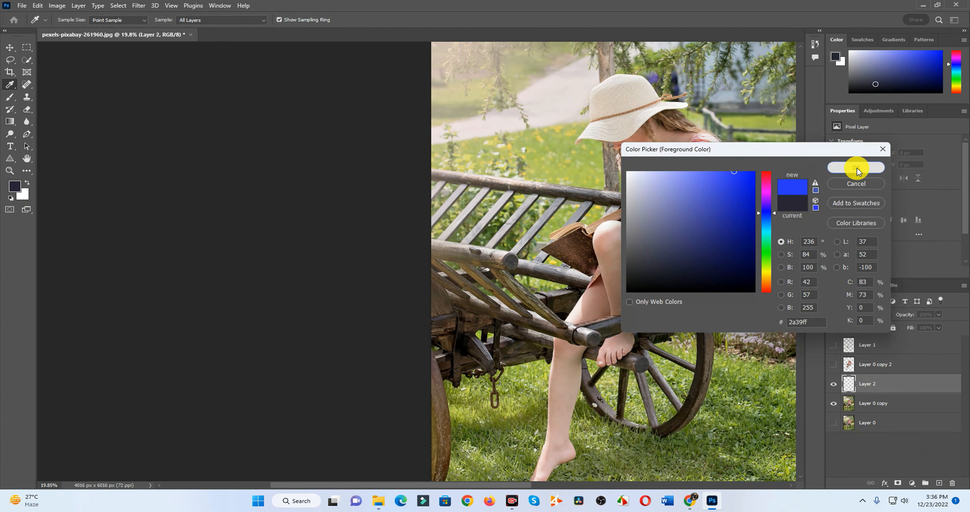
{"action": "left_click", "coordinate": [857, 165]}
{"action": "key", "text": "alt+BackSpace"}
Step: Set the blue layer's blend mode to Soft Light and compare the photo with and without it
{"action": "left_click", "coordinate": [843, 315]}
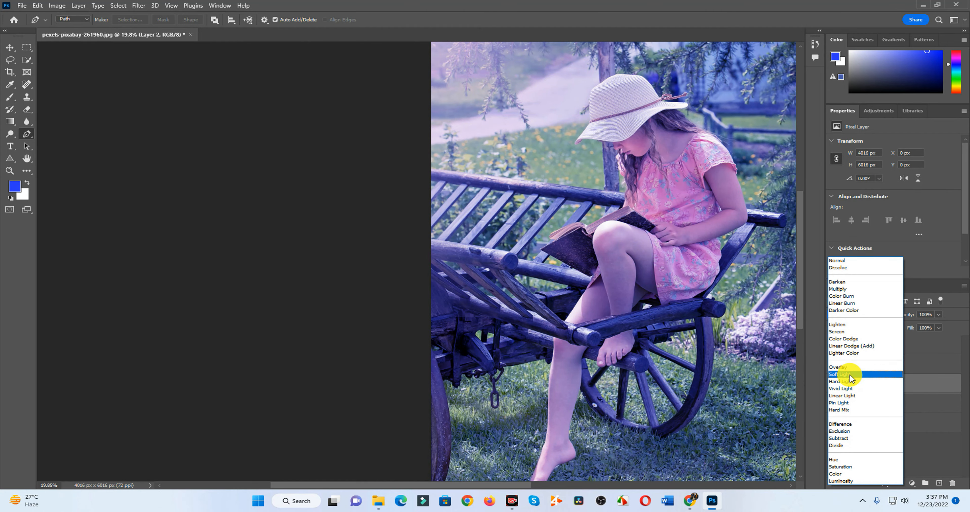
{"action": "left_click", "coordinate": [852, 378]}
{"action": "left_click", "coordinate": [833, 383]}
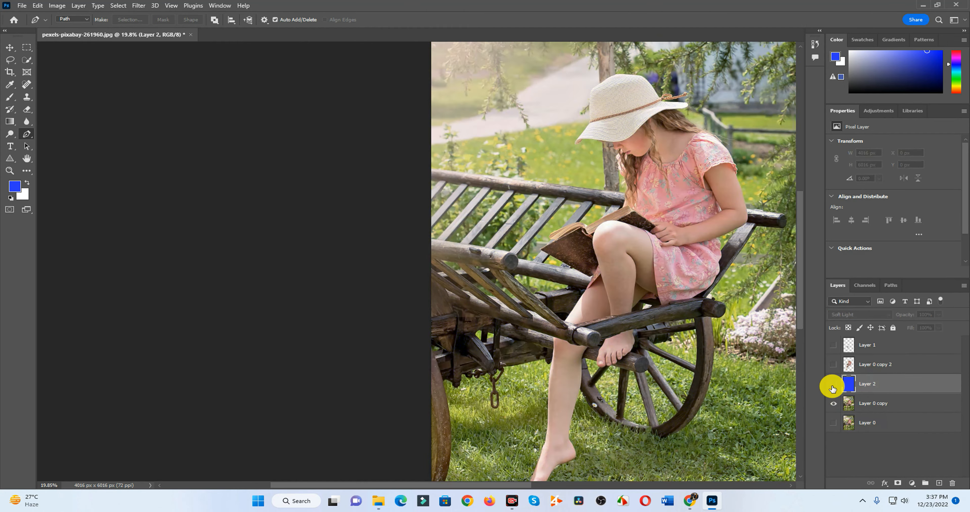
{"action": "left_click", "coordinate": [833, 383]}
{"action": "scroll", "coordinate": [639, 307], "scroll_direction": "up", "scroll_amount": 1}
{"action": "left_click", "coordinate": [856, 303]}
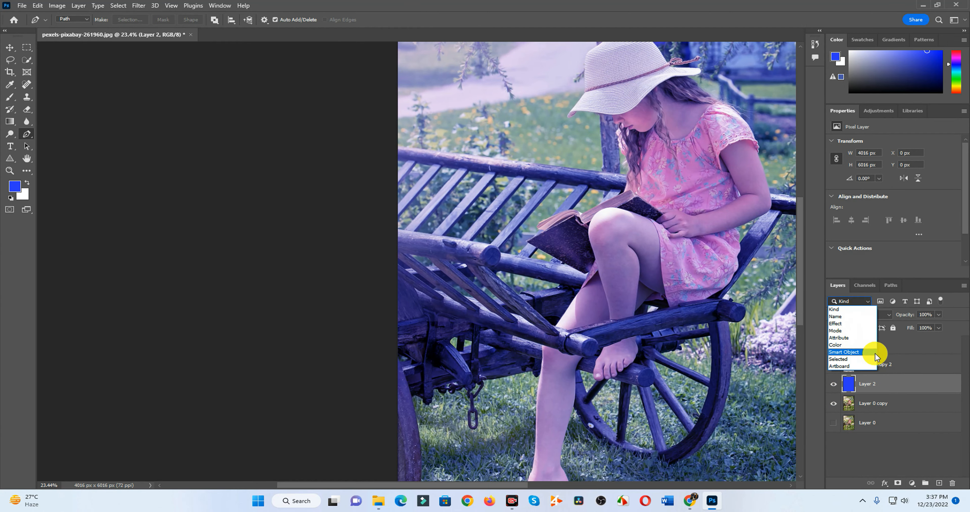
{"action": "left_click", "coordinate": [856, 305]}
Step: Add a Brightness/Contrast adjustment above the blue layer with Brightness -146 and Contrast 100, and check its effect
{"action": "left_click", "coordinate": [873, 112]}
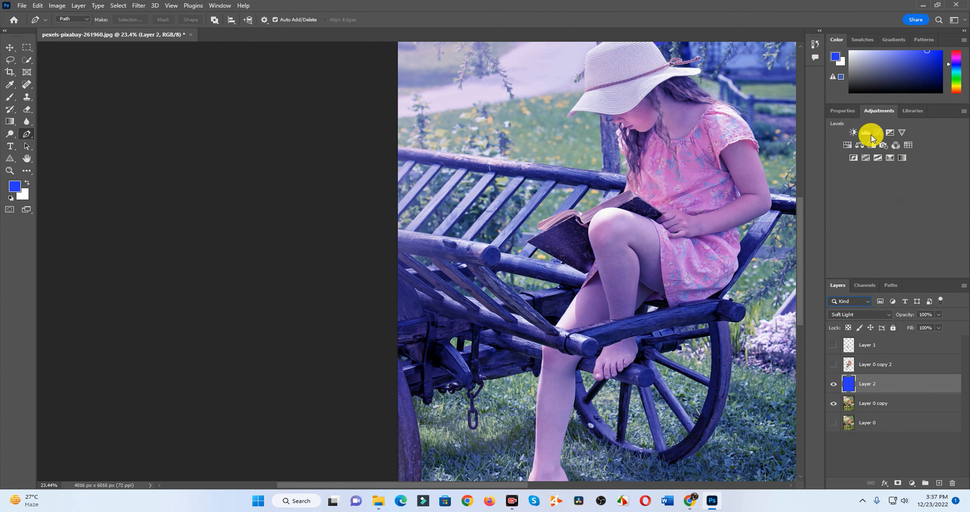
{"action": "left_click", "coordinate": [854, 133]}
{"action": "mouse_move", "coordinate": [829, 163]}
{"action": "left_mouse_down"}
{"action": "mouse_move", "coordinate": [849, 162]}
{"action": "mouse_move", "coordinate": [837, 166]}
{"action": "left_mouse_up"}
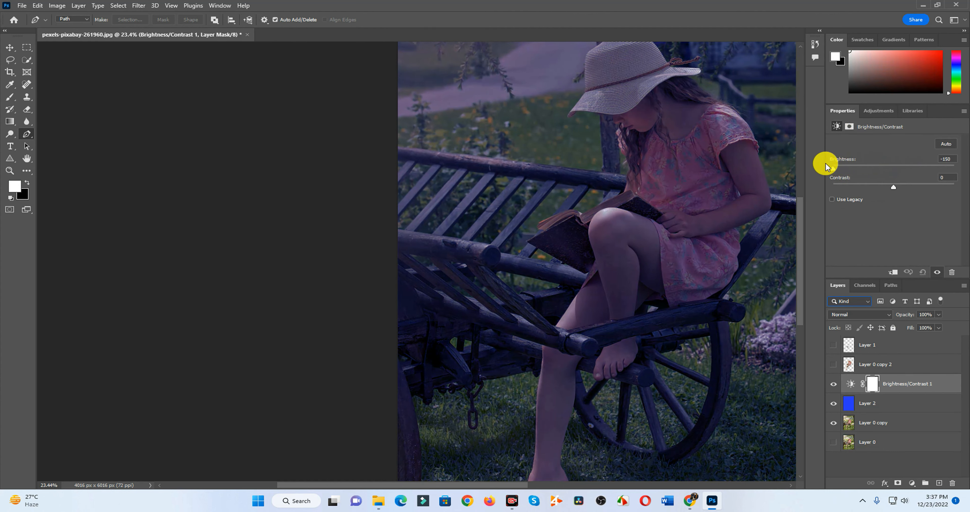
{"action": "left_click_drag", "start_coordinate": [888, 186], "coordinate": [961, 194]}
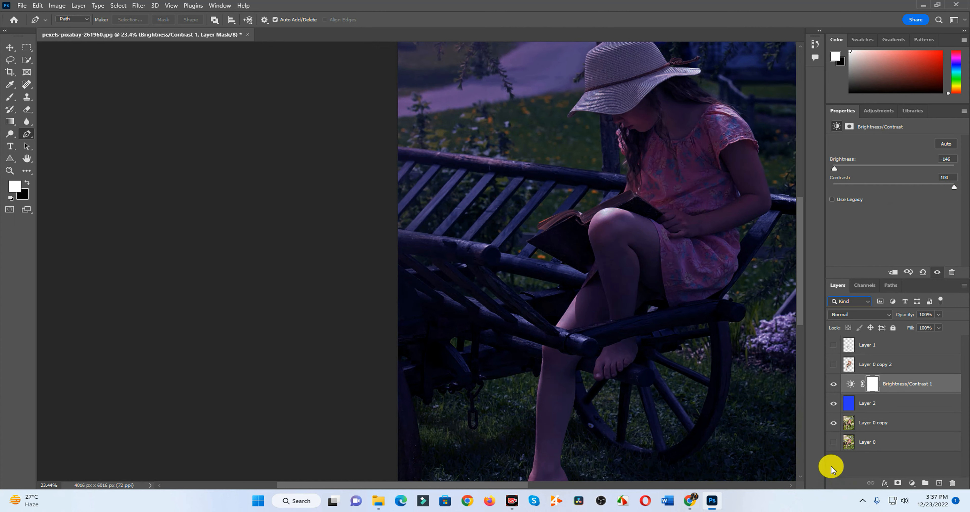
{"action": "scroll", "coordinate": [640, 147], "scroll_direction": "up", "scroll_amount": 7}
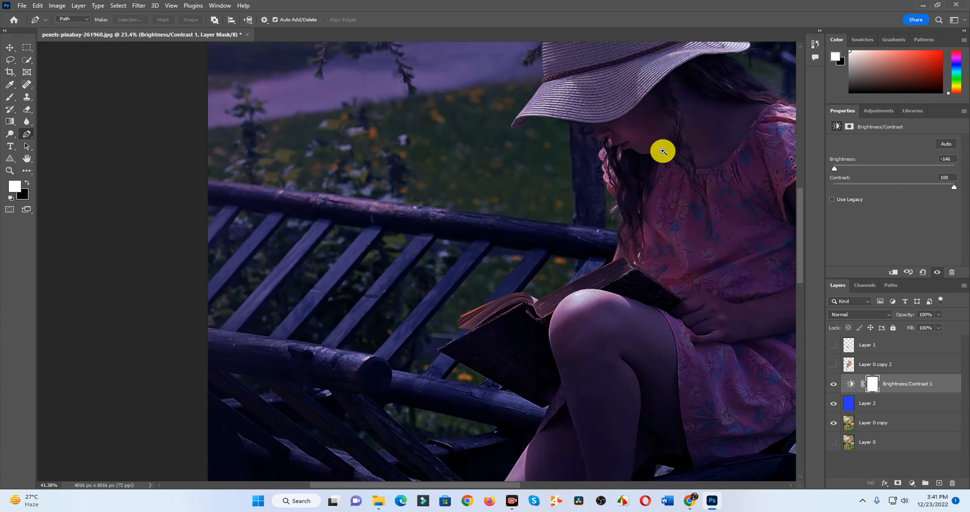
{"action": "scroll", "coordinate": [617, 180], "scroll_direction": "down", "scroll_amount": 9}
{"action": "left_click", "coordinate": [832, 383]}
{"action": "left_click", "coordinate": [832, 383]}
Step: Toggle Layer 1 to examine how the wooden piece sits against the darkened cart
{"action": "left_click", "coordinate": [894, 366]}
{"action": "left_click", "coordinate": [866, 347]}
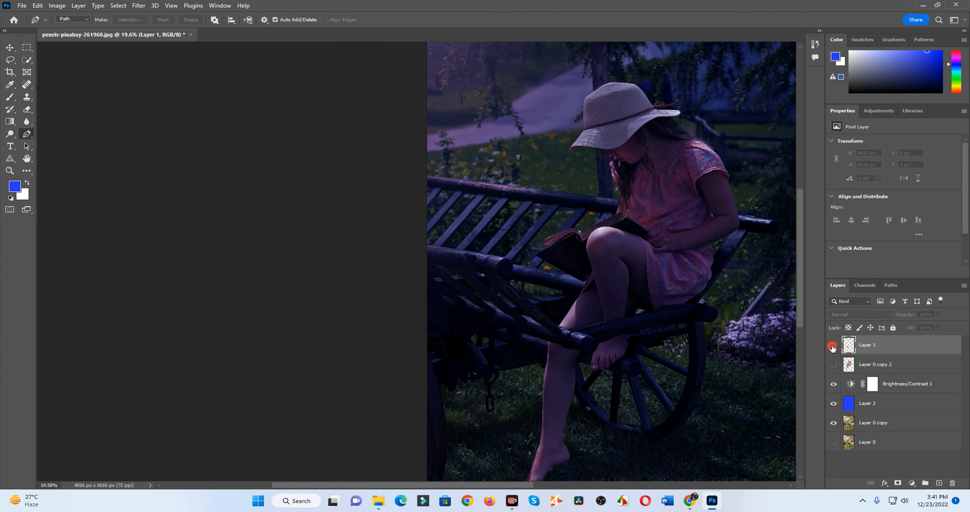
{"action": "left_click", "coordinate": [833, 345]}
{"action": "left_click", "coordinate": [833, 345]}
{"action": "left_click", "coordinate": [833, 345]}
{"action": "left_click", "coordinate": [886, 402]}
{"action": "left_click", "coordinate": [859, 352]}
{"action": "scroll", "coordinate": [617, 342], "scroll_direction": "up", "scroll_amount": 6}
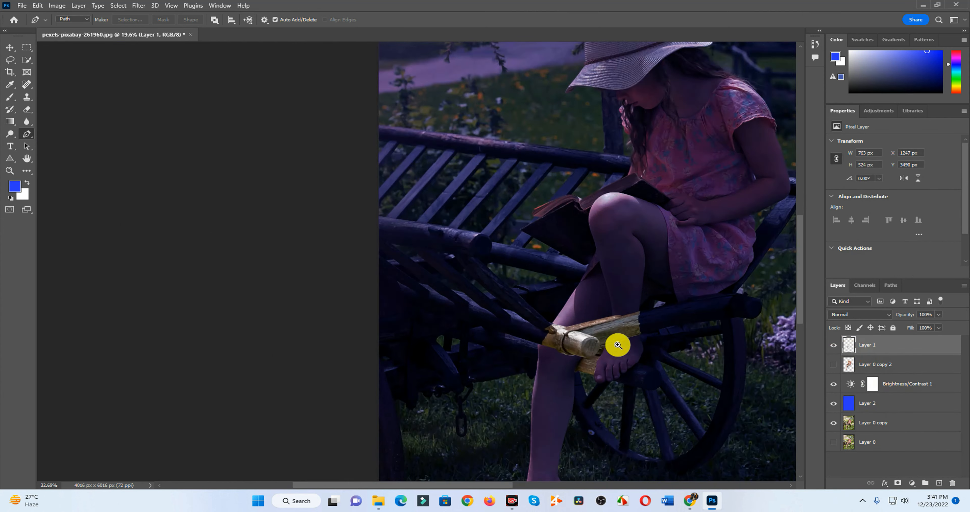
{"action": "scroll", "coordinate": [634, 357], "scroll_direction": "down", "scroll_amount": 3}
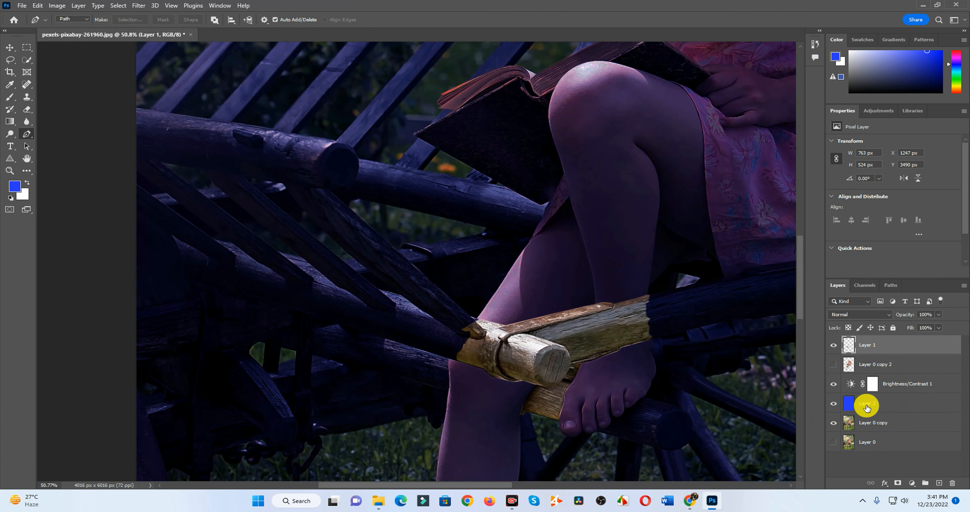
Step: Toggle the visibility of Layer 0 copy 2 to check the girl's cutout against the darkened photo
{"action": "left_click", "coordinate": [865, 366]}
{"action": "left_click", "coordinate": [834, 365]}
{"action": "left_click", "coordinate": [834, 364]}
{"action": "scroll", "coordinate": [578, 300], "scroll_direction": "down", "scroll_amount": 4}
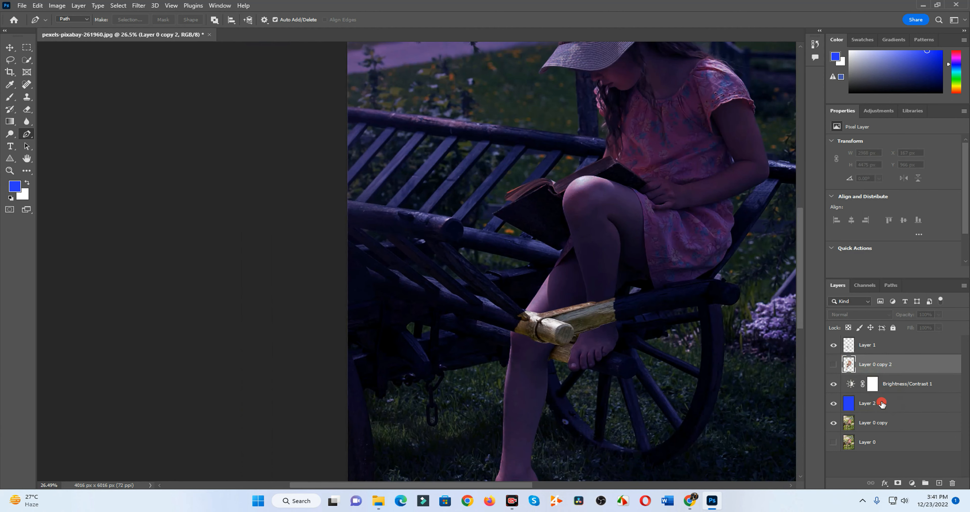
Step: Add a new layer directly above the blue layer and fill it with black
{"action": "left_click", "coordinate": [882, 403]}
{"action": "left_click", "coordinate": [939, 483]}
{"action": "left_click", "coordinate": [21, 189]}
{"action": "left_click", "coordinate": [628, 281]}
{"action": "left_click", "coordinate": [841, 151]}
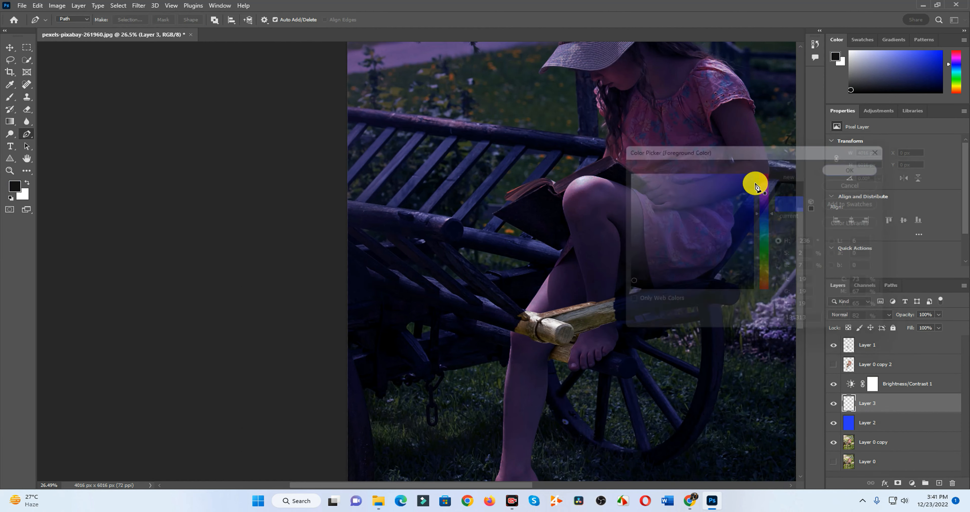
{"action": "key", "text": "alt+BackSpace"}
Step: Set the black layer's blend mode to Soft Light and its opacity to 25%
{"action": "scroll", "coordinate": [586, 199], "scroll_direction": "down", "scroll_amount": 3}
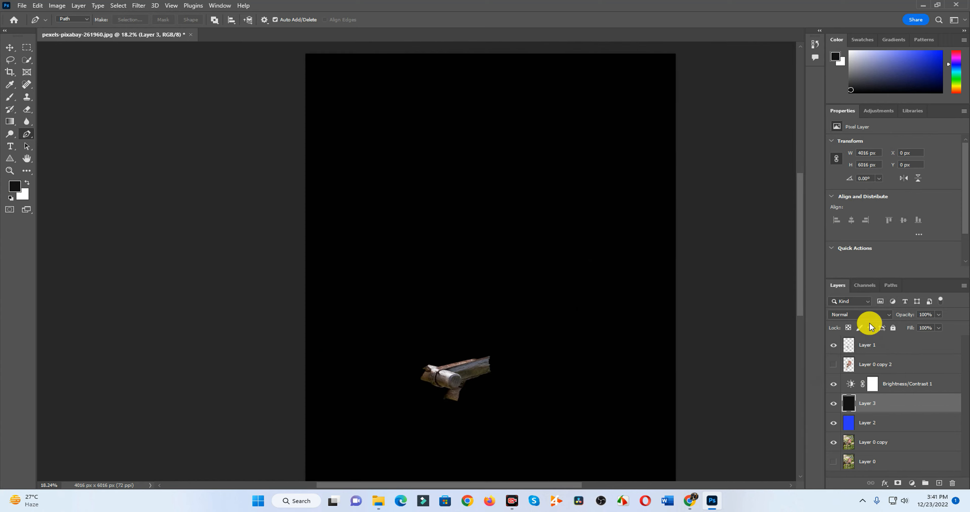
{"action": "left_click", "coordinate": [860, 314]}
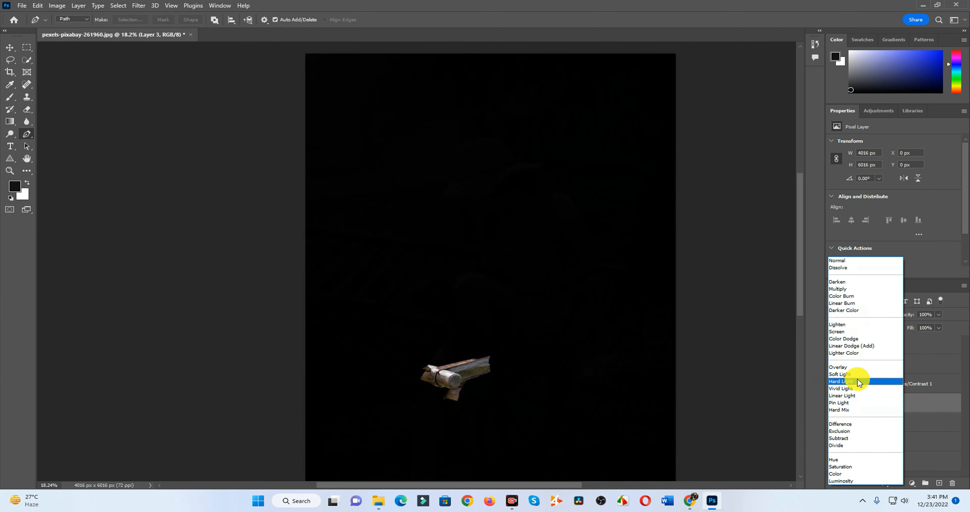
{"action": "left_click", "coordinate": [858, 373]}
{"action": "left_click", "coordinate": [939, 314]}
{"action": "left_click_drag", "start_coordinate": [941, 324], "coordinate": [904, 326]}
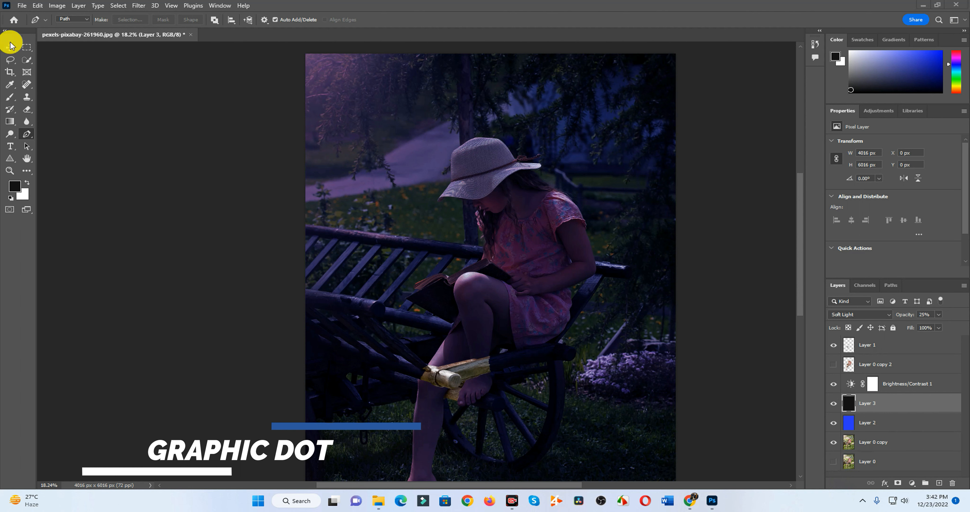
Step: Hide Layer 1, then show and select the girl's cutout layer, Layer 0 copy 2
{"action": "key", "text": "v"}
{"action": "left_click", "coordinate": [833, 345]}
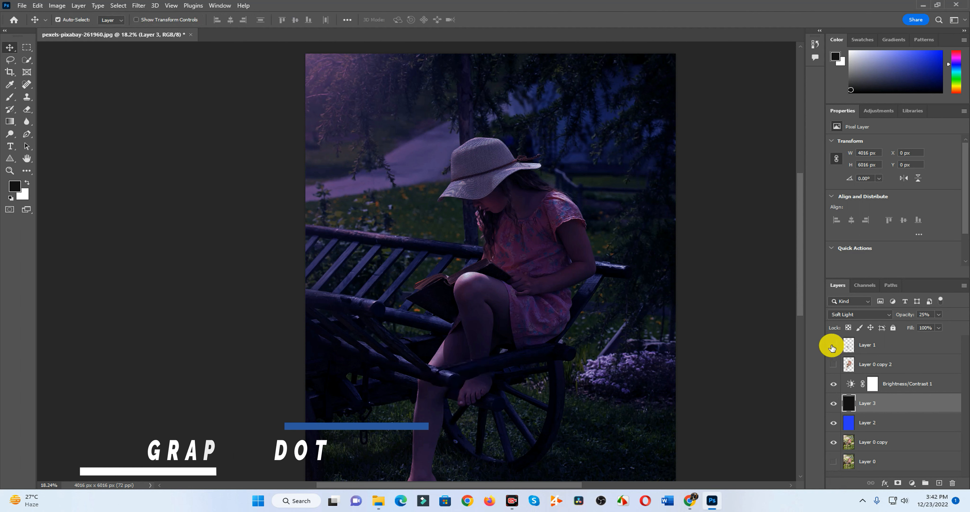
{"action": "left_click", "coordinate": [834, 345]}
{"action": "left_click", "coordinate": [834, 345]}
{"action": "left_click", "coordinate": [859, 349]}
{"action": "left_click", "coordinate": [834, 364]}
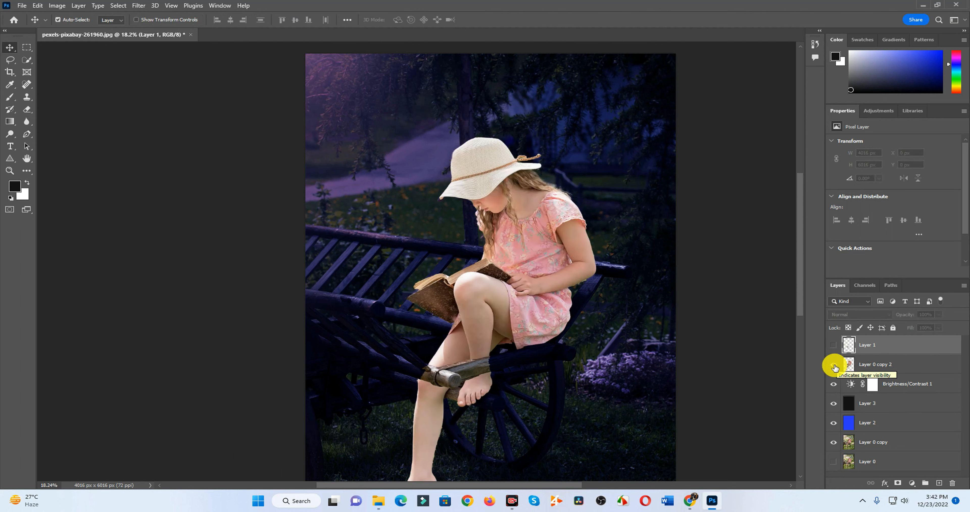
{"action": "left_click", "coordinate": [892, 367]}
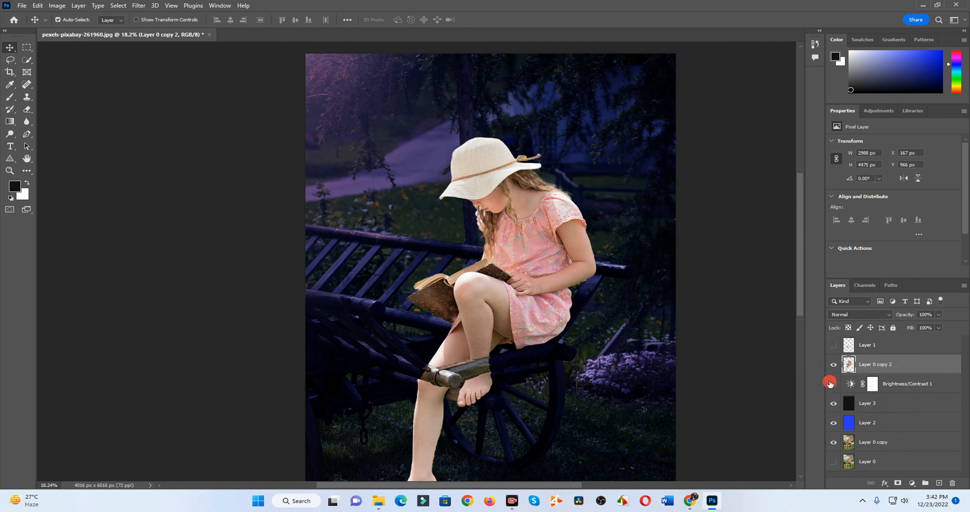
Step: Toggle the Brightness/Contrast, black, blue and girl cutout layers off and on to compare their effects
{"action": "left_click", "coordinate": [830, 383]}
{"action": "left_click", "coordinate": [829, 404]}
{"action": "left_click", "coordinate": [831, 423]}
{"action": "left_click", "coordinate": [830, 423]}
{"action": "left_click", "coordinate": [832, 402]}
{"action": "left_click", "coordinate": [833, 384]}
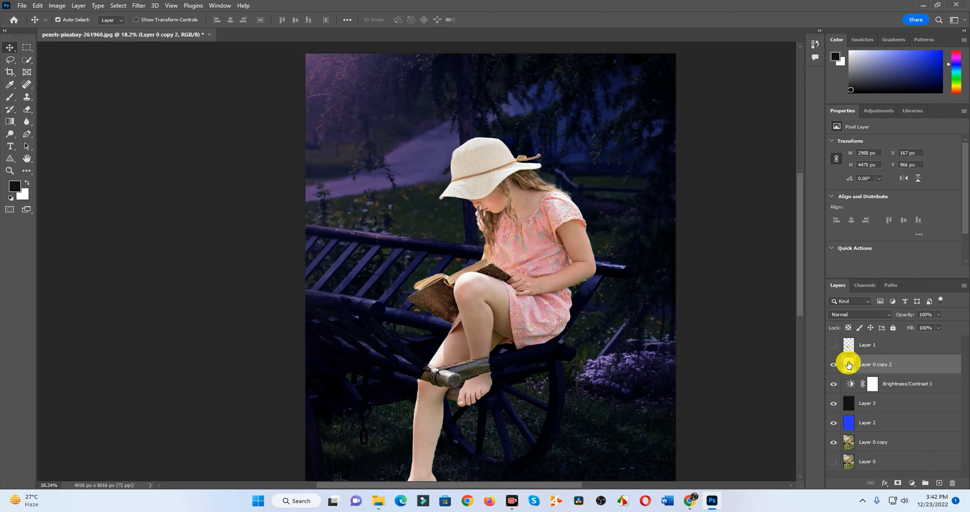
{"action": "left_click", "coordinate": [833, 365]}
{"action": "left_click", "coordinate": [833, 364]}
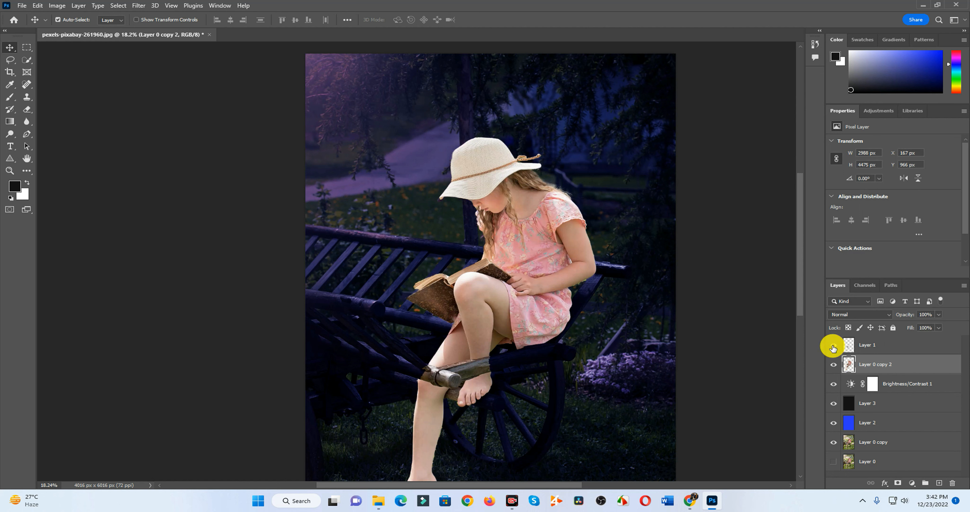
Step: Show Layer 1, add a new layer above it and fill the wooden piece's outline there with blue 0410a9
{"action": "left_click", "coordinate": [859, 345]}
{"action": "left_click", "coordinate": [939, 483]}
{"action": "left_click", "coordinate": [855, 359], "text": "ctrl"}
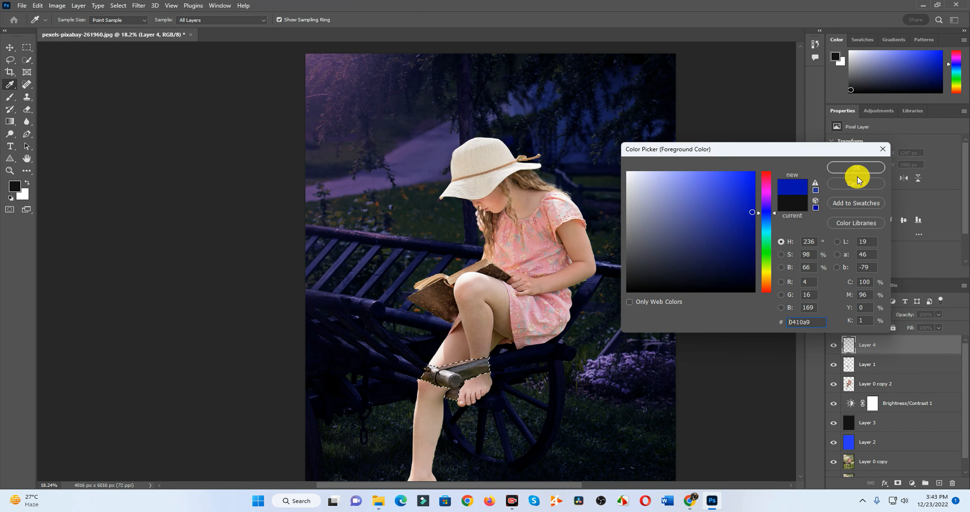
{"action": "left_click", "coordinate": [858, 170]}
{"action": "key", "text": "alt+BackSpace"}
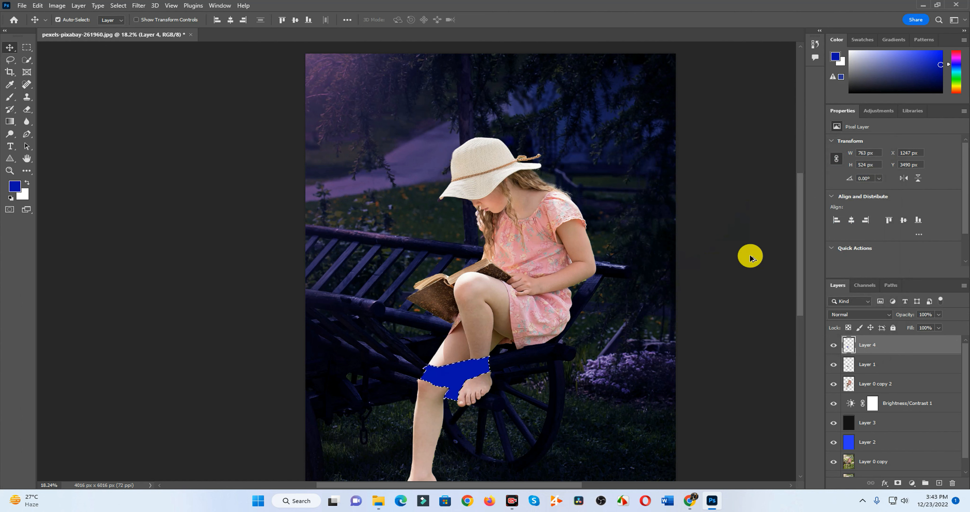
Step: Set the blue wooden-piece layer to Soft Light and add a Brightness/Contrast adjustment with brightness -150 and contrast 49
{"action": "left_click", "coordinate": [886, 315]}
{"action": "left_click", "coordinate": [854, 374]}
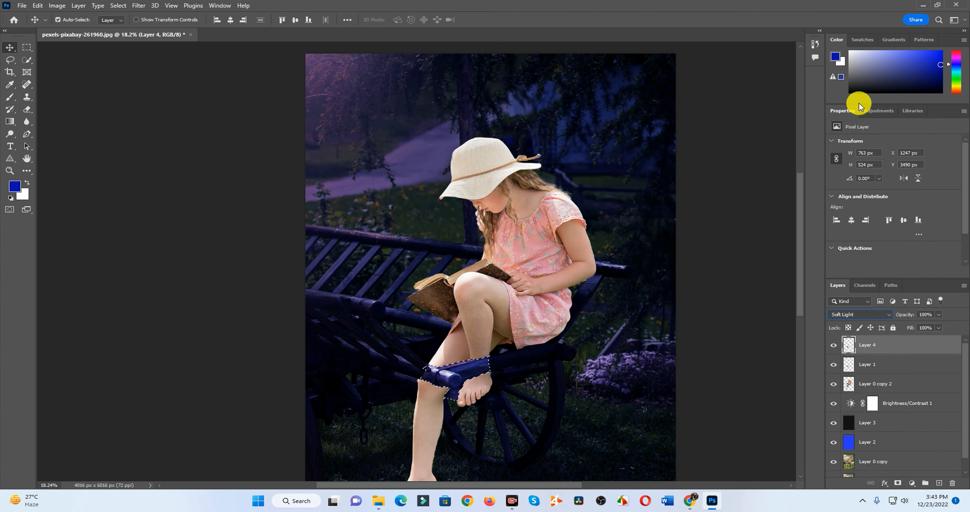
{"action": "left_click", "coordinate": [879, 110]}
{"action": "left_click", "coordinate": [866, 135]}
{"action": "left_click_drag", "start_coordinate": [890, 174], "coordinate": [809, 172]}
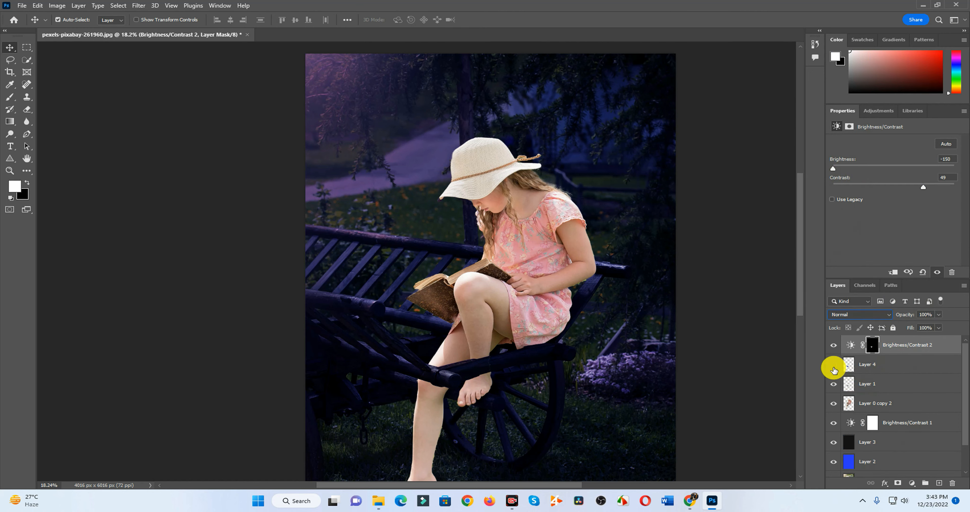
{"action": "scroll", "coordinate": [456, 378], "scroll_direction": "up", "scroll_amount": 5}
{"action": "scroll", "coordinate": [490, 392], "scroll_direction": "down", "scroll_amount": 6}
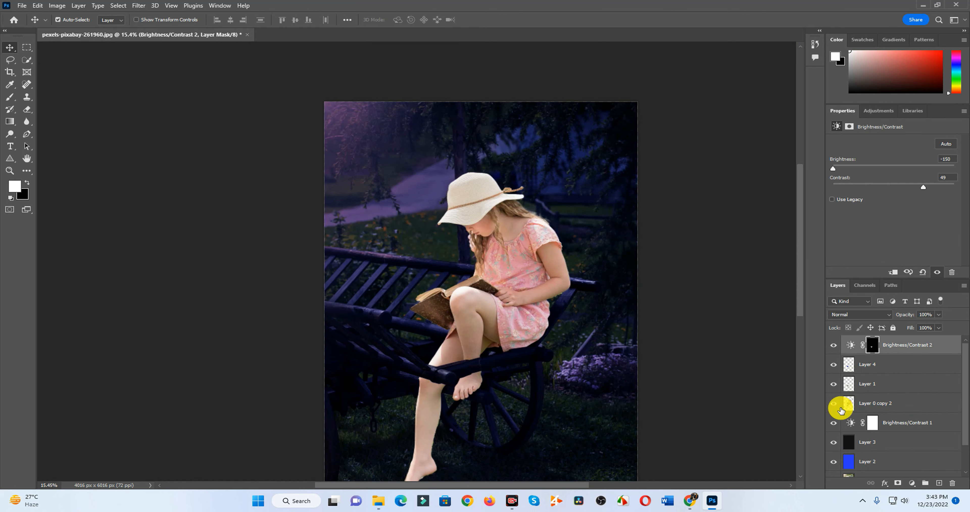
Step: Toggle the girl's cutout layer, Layer 0 copy 2, off and on, and add a new layer above it
{"action": "left_click", "coordinate": [834, 403]}
{"action": "left_click", "coordinate": [834, 403]}
{"action": "left_click", "coordinate": [875, 402]}
{"action": "scroll", "coordinate": [919, 410], "scroll_direction": "down", "scroll_amount": 1}
{"action": "left_click", "coordinate": [938, 483]}
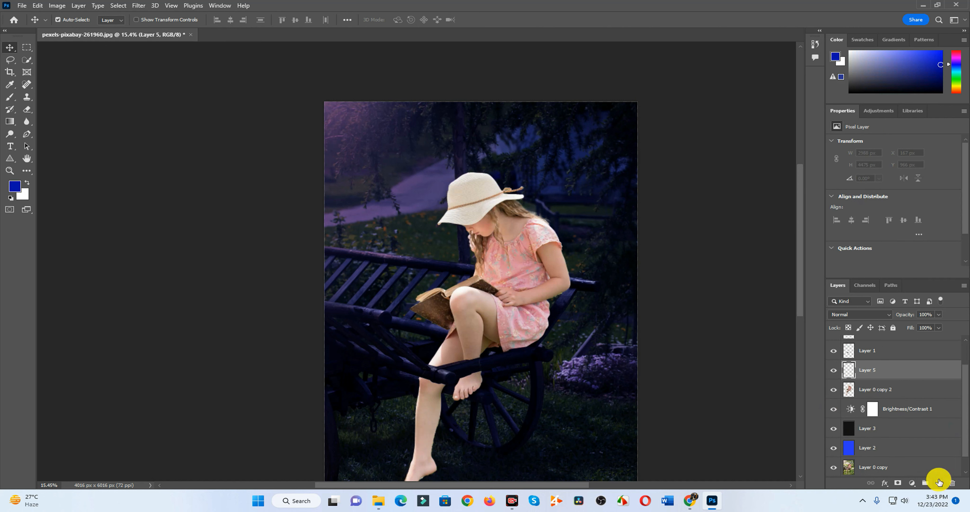
Step: Set the foreground colour to a medium, slightly muted blue
{"action": "left_click", "coordinate": [17, 195]}
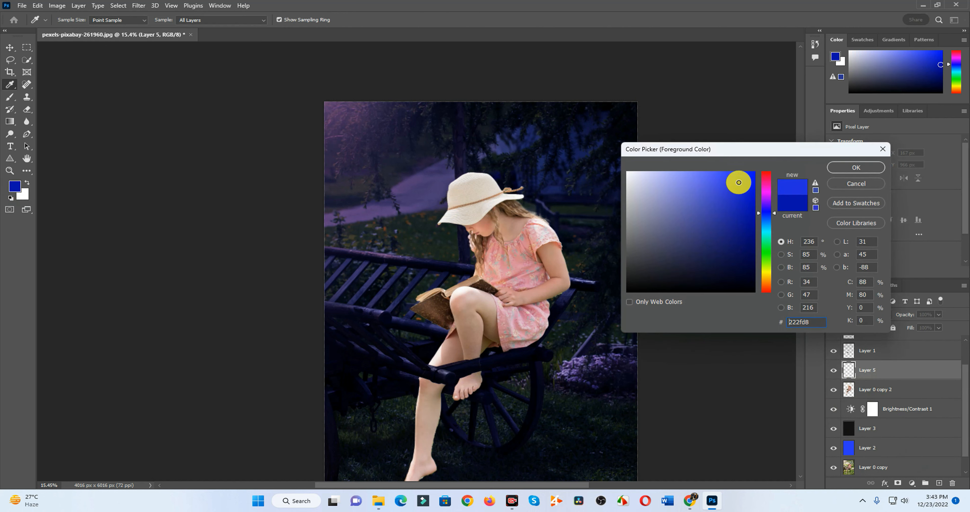
{"action": "left_click_drag", "start_coordinate": [736, 181], "coordinate": [752, 186]}
{"action": "left_click", "coordinate": [854, 168]}
{"action": "left_click", "coordinate": [16, 187]}
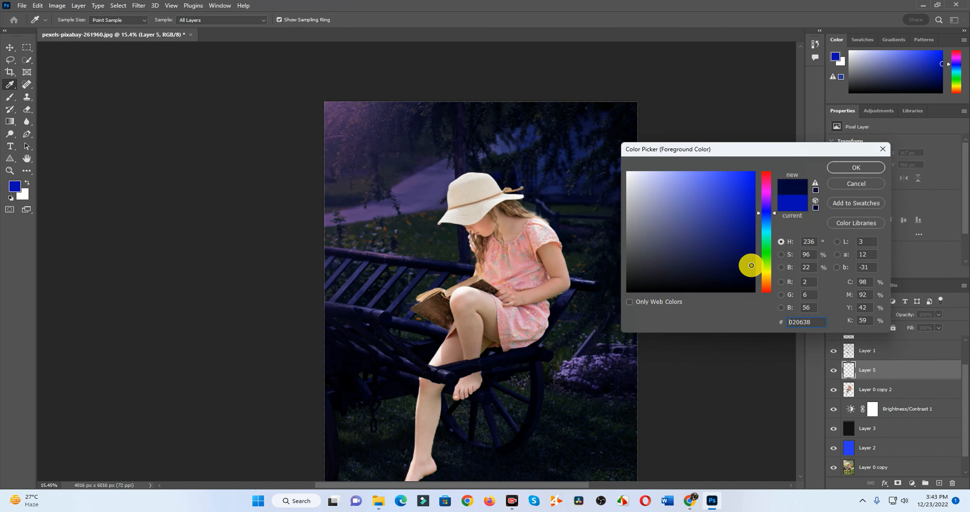
{"action": "left_click", "coordinate": [707, 244]}
{"action": "left_click", "coordinate": [731, 198]}
{"action": "left_click", "coordinate": [856, 167]}
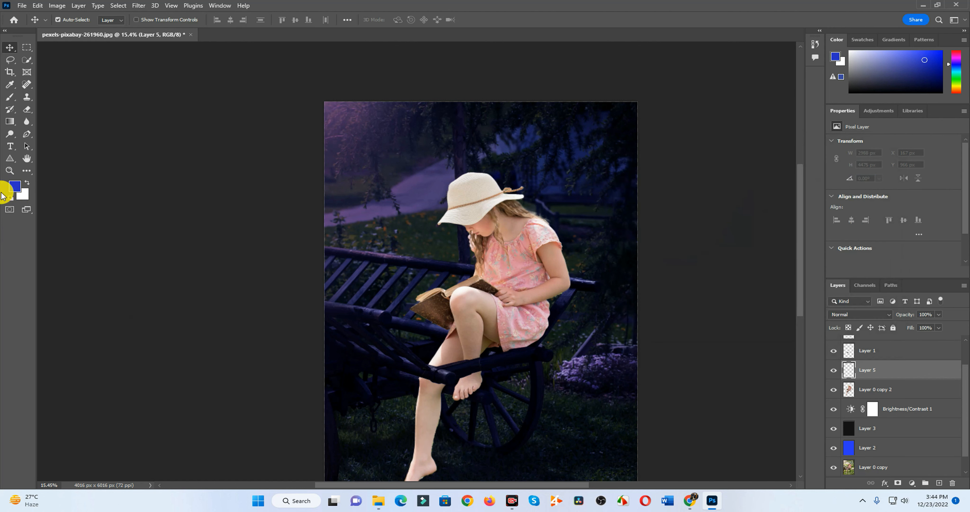
Step: Paint blue over the girl's hat, back, dress and legs with a soft 300 px brush, and erase it from the hat's front
{"action": "left_click", "coordinate": [10, 96]}
{"action": "scroll", "coordinate": [408, 474], "scroll_direction": "down", "scroll_amount": 3}
{"action": "key", "text": "bracketright"}
{"action": "key", "text": "bracketright"}
{"action": "mouse_move", "coordinate": [398, 445]}
{"action": "left_mouse_down"}
{"action": "mouse_move", "coordinate": [428, 448]}
{"action": "mouse_move", "coordinate": [404, 444]}
{"action": "mouse_move", "coordinate": [421, 407]}
{"action": "mouse_move", "coordinate": [408, 427]}
{"action": "mouse_move", "coordinate": [427, 346]}
{"action": "mouse_move", "coordinate": [434, 359]}
{"action": "mouse_move", "coordinate": [426, 331]}
{"action": "mouse_move", "coordinate": [455, 338]}
{"action": "mouse_move", "coordinate": [478, 314]}
{"action": "mouse_move", "coordinate": [447, 314]}
{"action": "mouse_move", "coordinate": [456, 280]}
{"action": "mouse_move", "coordinate": [499, 288]}
{"action": "mouse_move", "coordinate": [539, 276]}
{"action": "mouse_move", "coordinate": [497, 294]}
{"action": "mouse_move", "coordinate": [462, 338]}
{"action": "mouse_move", "coordinate": [531, 284]}
{"action": "mouse_move", "coordinate": [562, 227]}
{"action": "mouse_move", "coordinate": [517, 271]}
{"action": "mouse_move", "coordinate": [467, 260]}
{"action": "mouse_move", "coordinate": [467, 246]}
{"action": "mouse_move", "coordinate": [512, 245]}
{"action": "mouse_move", "coordinate": [543, 214]}
{"action": "mouse_move", "coordinate": [547, 185]}
{"action": "mouse_move", "coordinate": [498, 131]}
{"action": "mouse_move", "coordinate": [512, 142]}
{"action": "mouse_move", "coordinate": [509, 182]}
{"action": "mouse_move", "coordinate": [505, 157]}
{"action": "mouse_move", "coordinate": [517, 263]}
{"action": "left_mouse_up"}
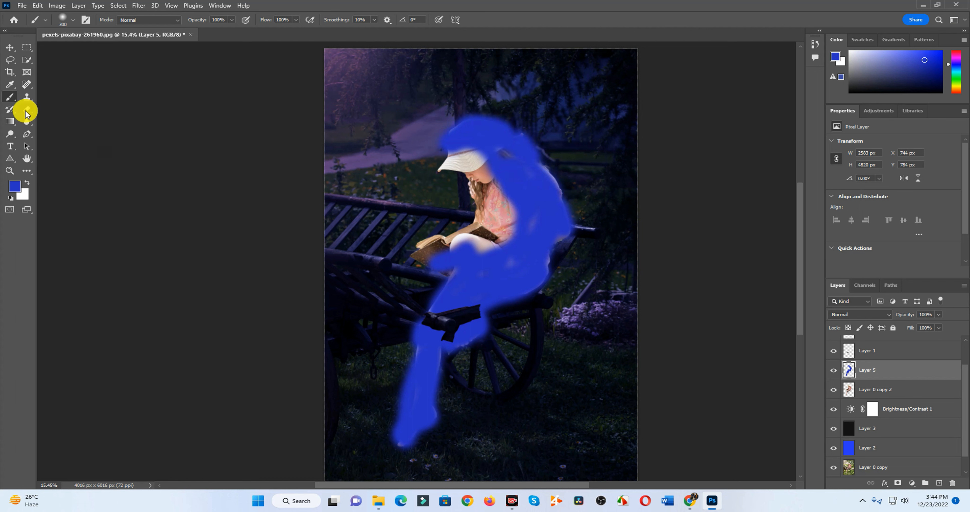
{"action": "left_click", "coordinate": [26, 110]}
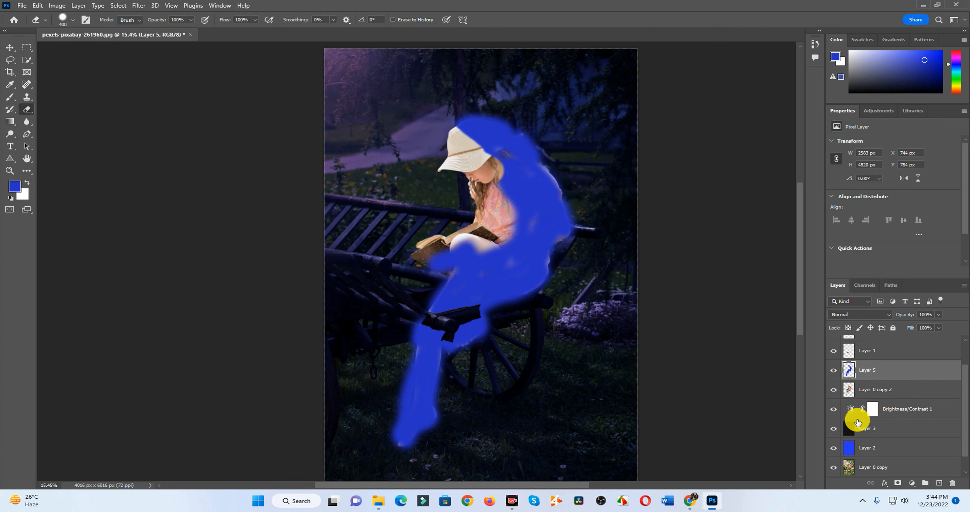
Step: Set the painted Layer 5 to Soft Light and duplicate it, lowering the copy's opacity to 25%
{"action": "left_click", "coordinate": [867, 314]}
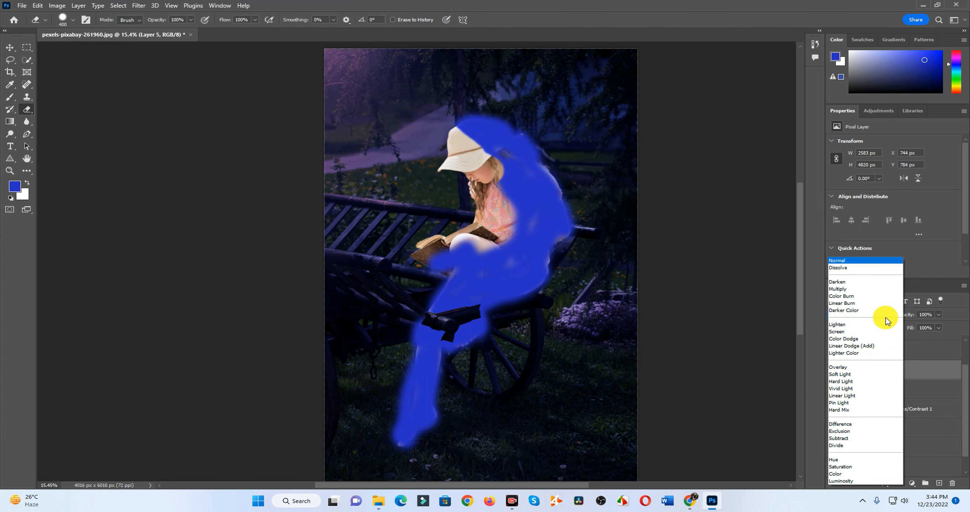
{"action": "left_click", "coordinate": [865, 374]}
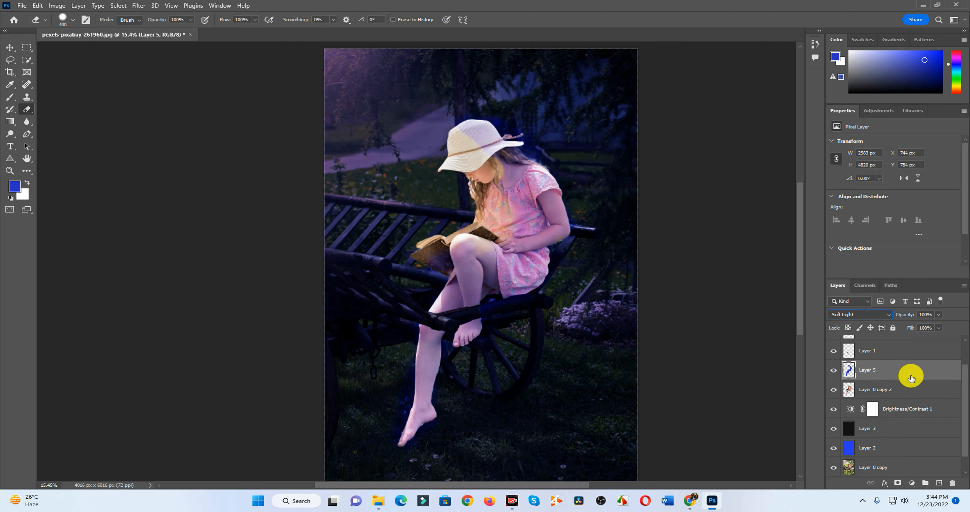
{"action": "key", "text": "ctrl+j"}
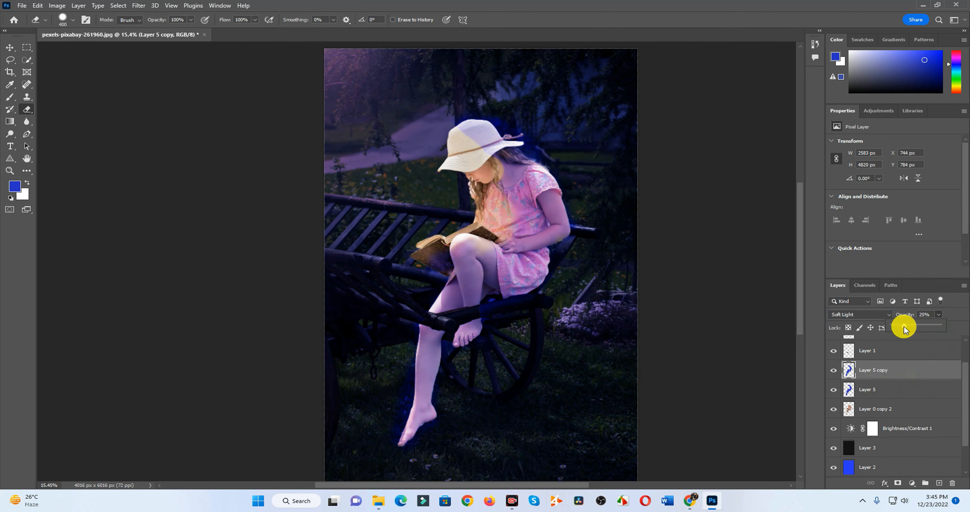
Step: Add a new layer above Layer 5 copy and start a Pen path along the lower edge of the book's far pages
{"action": "left_click", "coordinate": [937, 483]}
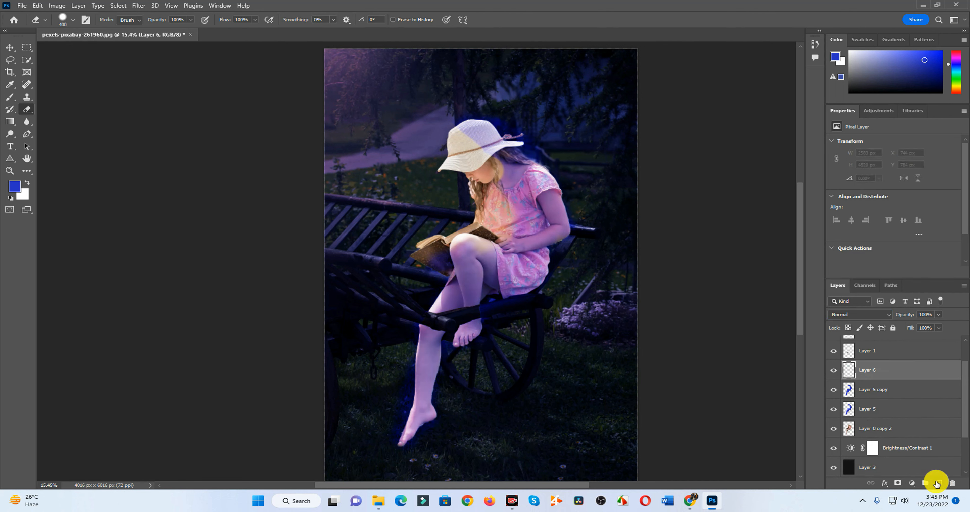
{"action": "left_click", "coordinate": [26, 134]}
{"action": "scroll", "coordinate": [448, 231], "scroll_direction": "up", "scroll_amount": 10}
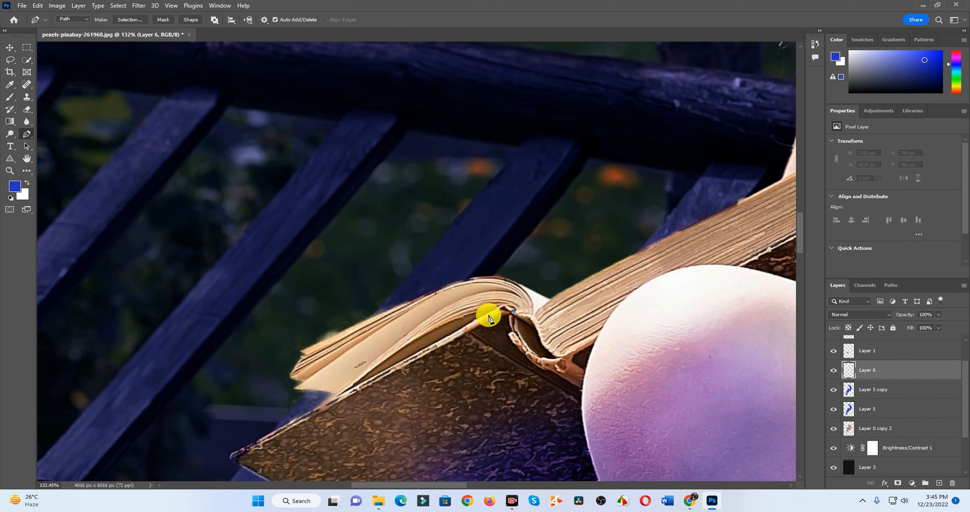
{"action": "left_click", "coordinate": [314, 410]}
{"action": "left_click_drag", "start_coordinate": [336, 392], "coordinate": [308, 388]}
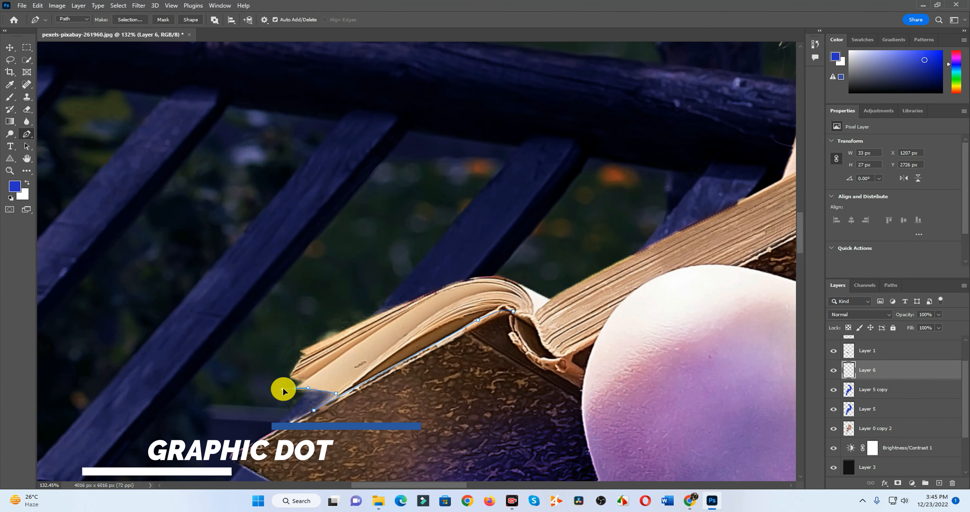
Step: Continue the Pen path around the jagged outer corners of the book's far pages
{"action": "scroll", "coordinate": [305, 358], "scroll_direction": "up", "scroll_amount": 5}
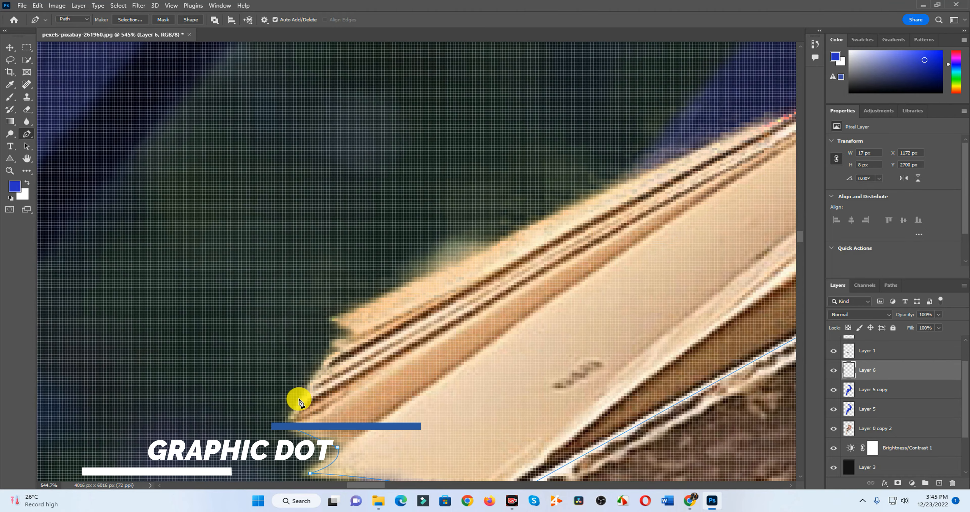
{"action": "left_click", "coordinate": [327, 355]}
{"action": "left_click", "coordinate": [337, 352]}
{"action": "left_click", "coordinate": [329, 340]}
{"action": "left_click", "coordinate": [349, 339]}
{"action": "left_click", "coordinate": [332, 315]}
{"action": "scroll", "coordinate": [459, 286], "scroll_direction": "down", "scroll_amount": 3}
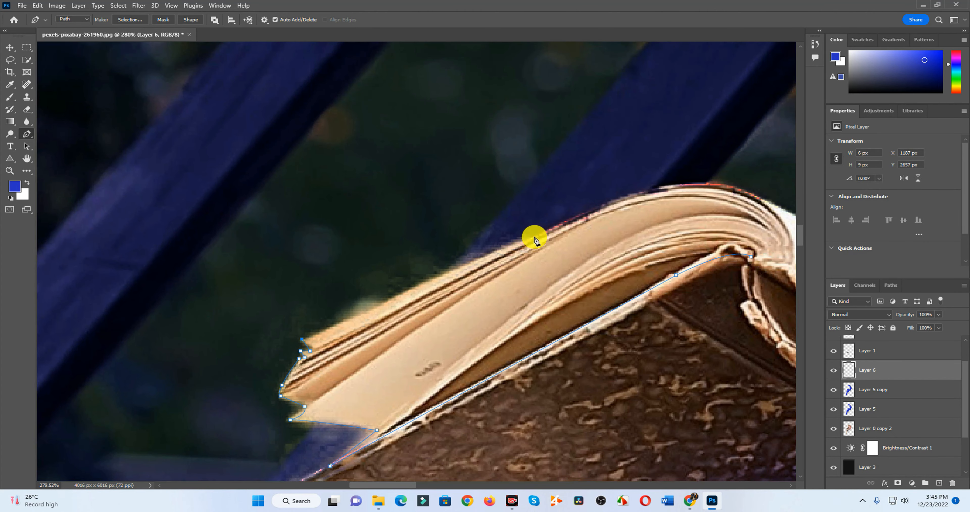
Step: Trace the path over the tops of the pages to the girl's fingers and close it along the cover edge and knee
{"action": "left_click_drag", "start_coordinate": [535, 235], "coordinate": [613, 203]}
{"action": "left_click_drag", "start_coordinate": [772, 196], "coordinate": [662, 262]}
{"action": "left_click", "coordinate": [677, 268]}
{"action": "left_click_drag", "start_coordinate": [738, 258], "coordinate": [435, 372]}
{"action": "left_click_drag", "start_coordinate": [632, 246], "coordinate": [420, 317]}
{"action": "left_click_drag", "start_coordinate": [775, 273], "coordinate": [511, 325]}
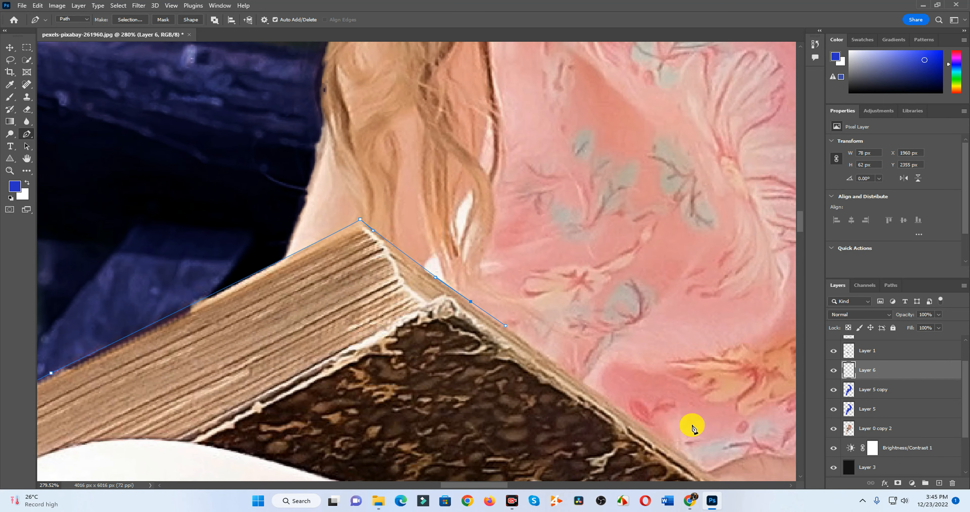
{"action": "left_click_drag", "start_coordinate": [698, 427], "coordinate": [522, 235]}
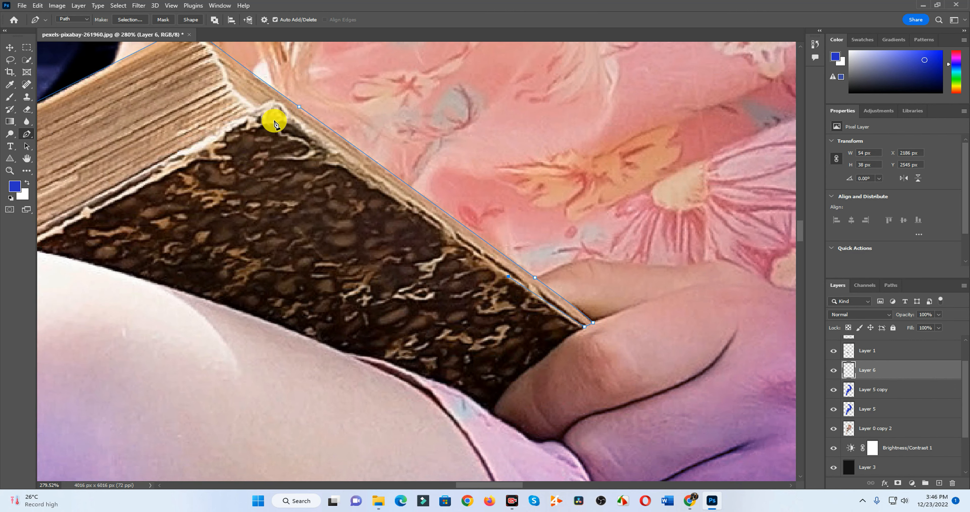
{"action": "scroll", "coordinate": [399, 163], "scroll_direction": "down", "scroll_amount": 5}
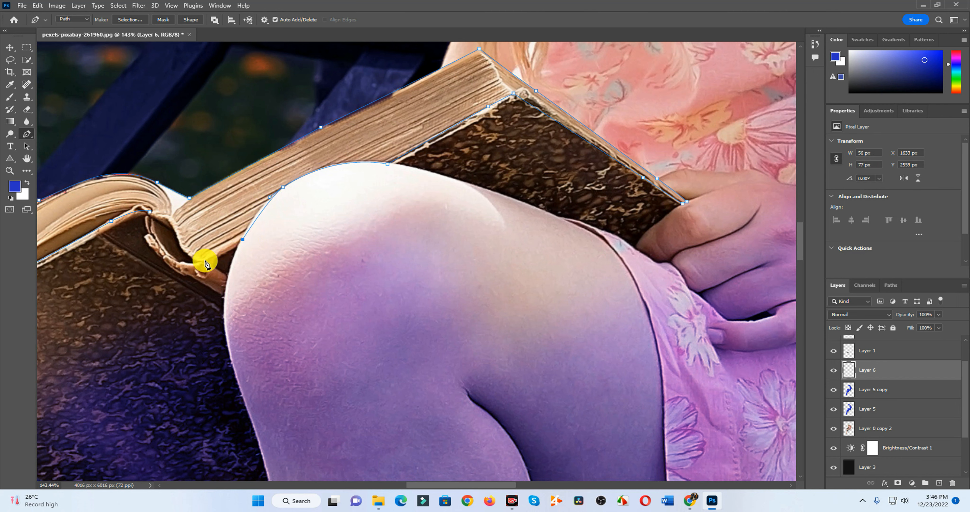
{"action": "scroll", "coordinate": [134, 207], "scroll_direction": "down", "scroll_amount": 3}
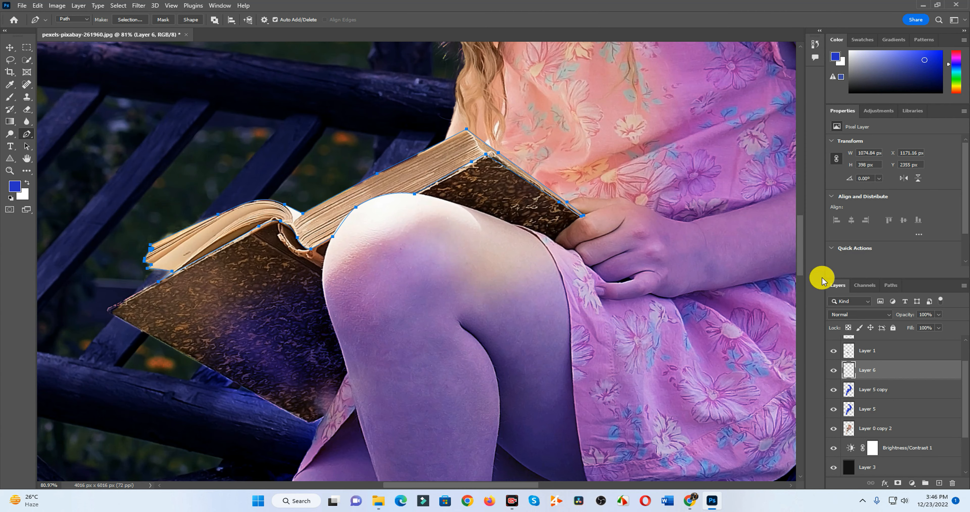
Step: Save the work path as "book light" and load it as a selection, with the layers shown again
{"action": "left_click", "coordinate": [891, 285]}
{"action": "double_click", "coordinate": [877, 320]}
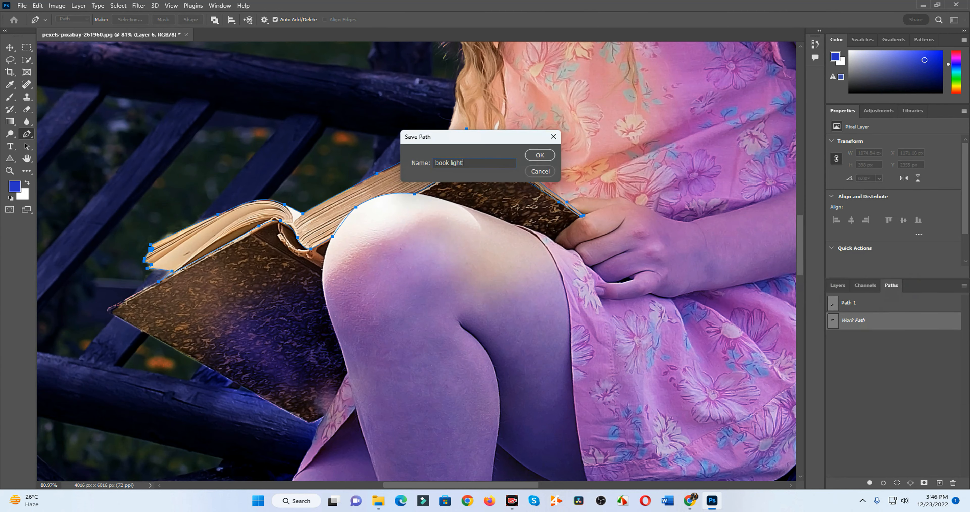
{"action": "left_click", "coordinate": [540, 155]}
{"action": "key", "text": "ctrl+Return"}
{"action": "left_click", "coordinate": [838, 284]}
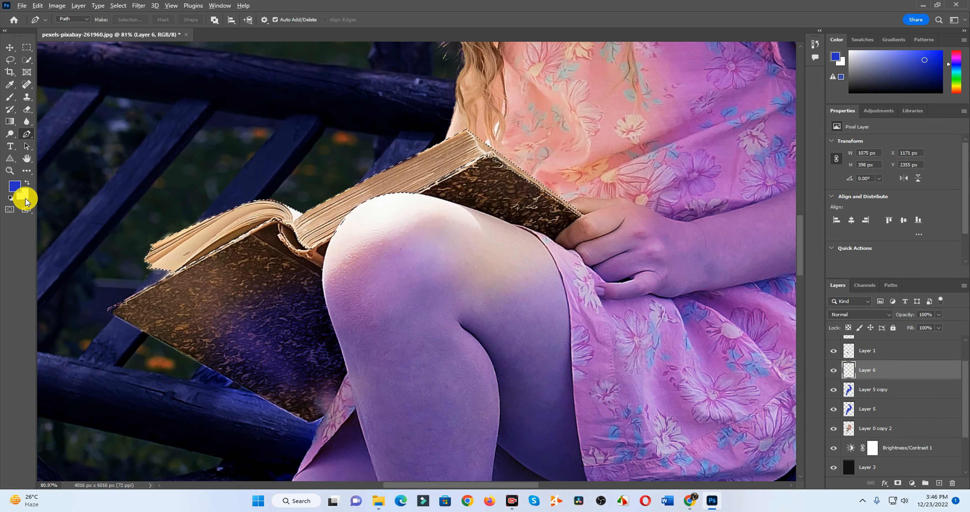
Step: Fill the selected book pages on Layer 6 with white and set the layer to Soft Light
{"action": "key", "text": "alt+BackSpace"}
{"action": "key", "text": "ctrl+BackSpace"}
{"action": "scroll", "coordinate": [323, 220], "scroll_direction": "down", "scroll_amount": 2}
{"action": "left_click_drag", "start_coordinate": [172, 252], "coordinate": [246, 244]}
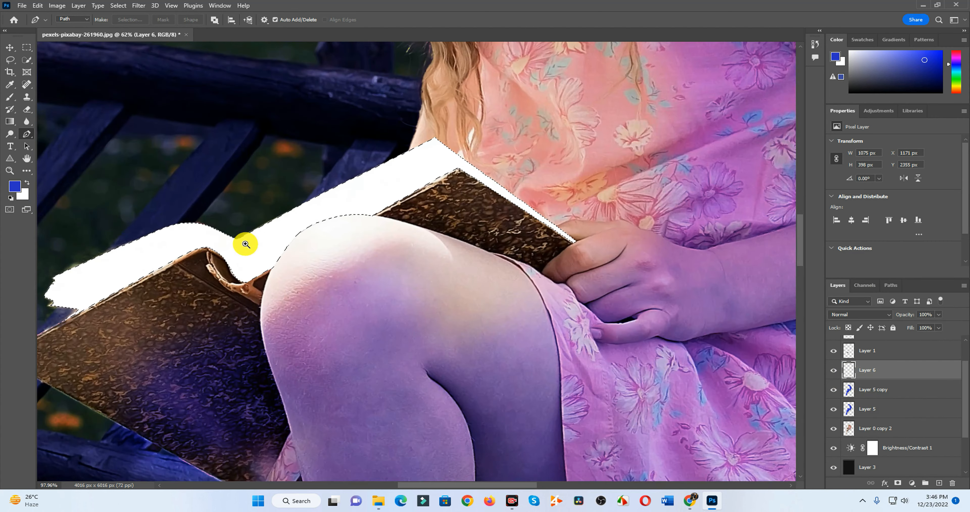
{"action": "left_click", "coordinate": [866, 314]}
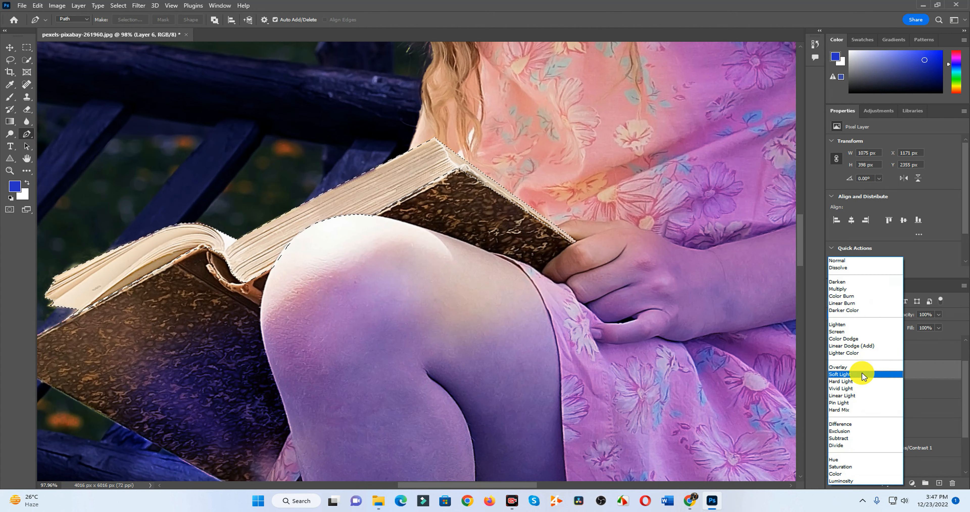
{"action": "left_click", "coordinate": [863, 374]}
Step: Duplicate the white pages onto a new layer, and toggle both page layers off and on to compare them
{"action": "key", "text": "ctrl+j"}
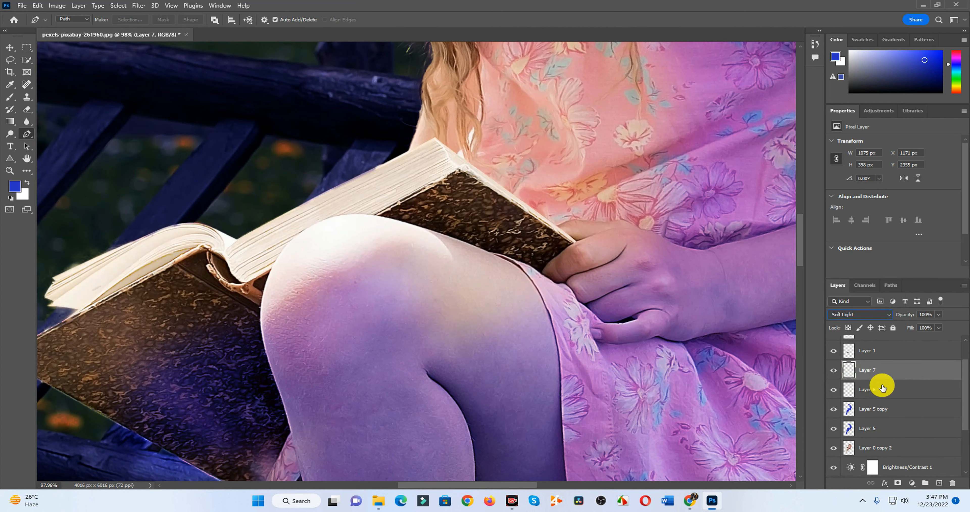
{"action": "left_click", "coordinate": [833, 370]}
{"action": "left_click", "coordinate": [833, 389]}
{"action": "left_click", "coordinate": [833, 389]}
{"action": "left_click", "coordinate": [833, 370]}
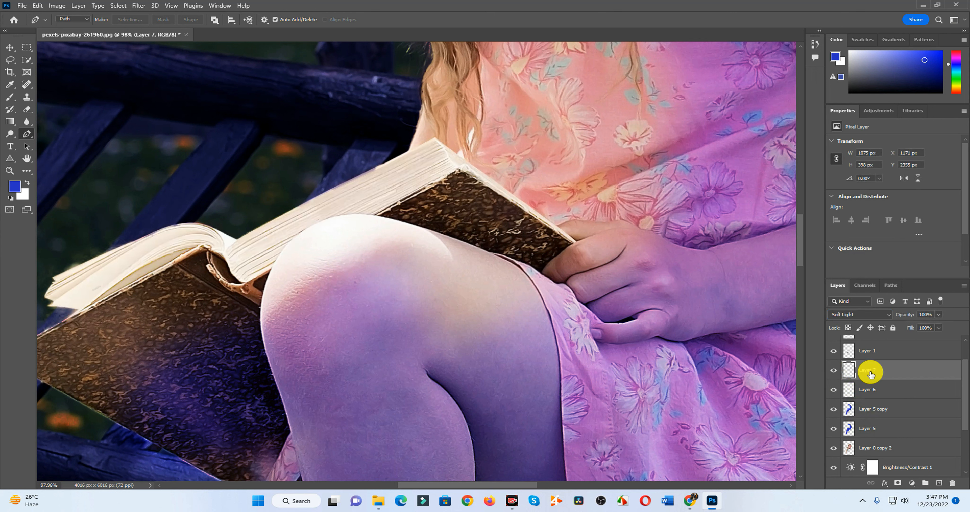
Step: Set Layer 7's blend mode to Linear Light and its opacity to 57%
{"action": "left_click", "coordinate": [866, 314]}
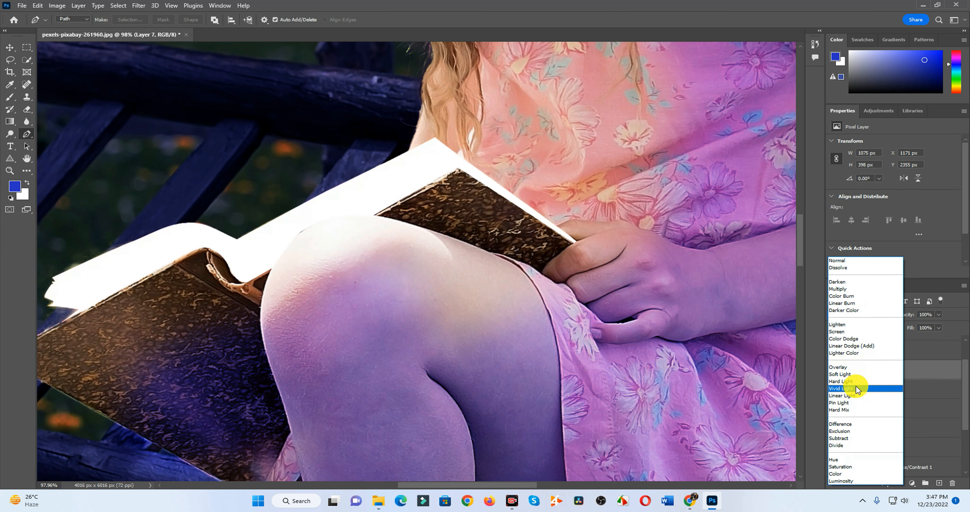
{"action": "left_click", "coordinate": [858, 399]}
{"action": "left_click", "coordinate": [939, 315]}
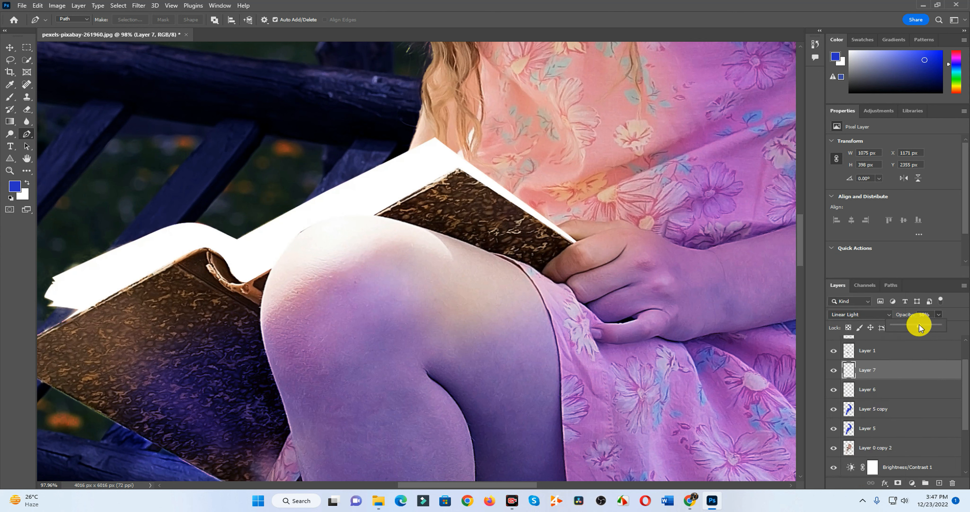
{"action": "mouse_move", "coordinate": [920, 325]}
{"action": "left_mouse_down"}
{"action": "mouse_move", "coordinate": [930, 326]}
{"action": "mouse_move", "coordinate": [918, 325]}
{"action": "left_mouse_up"}
{"action": "left_click", "coordinate": [893, 370]}
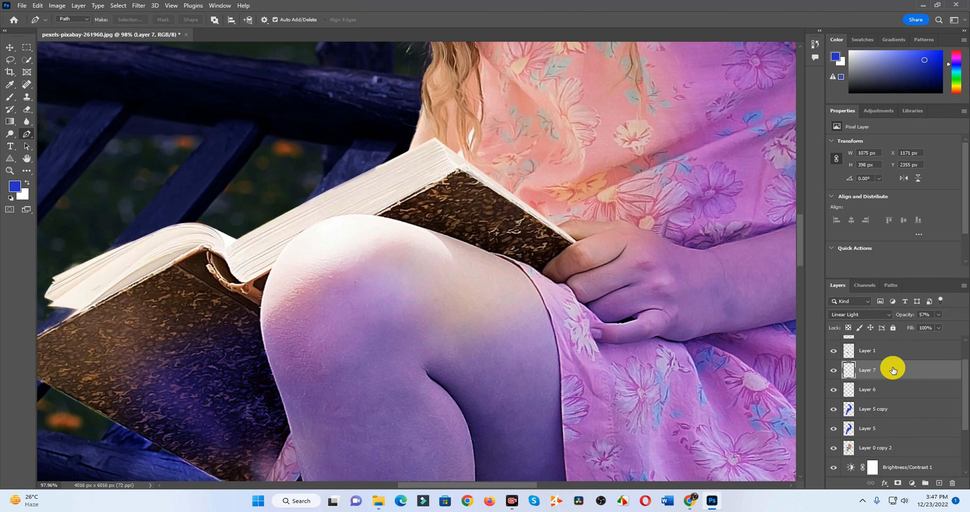
Step: Duplicate Layer 7 with the copy set to Hard Light, and duplicate that copy again at 11% opacity
{"action": "key", "text": "ctrl+j"}
{"action": "left_click", "coordinate": [859, 314]}
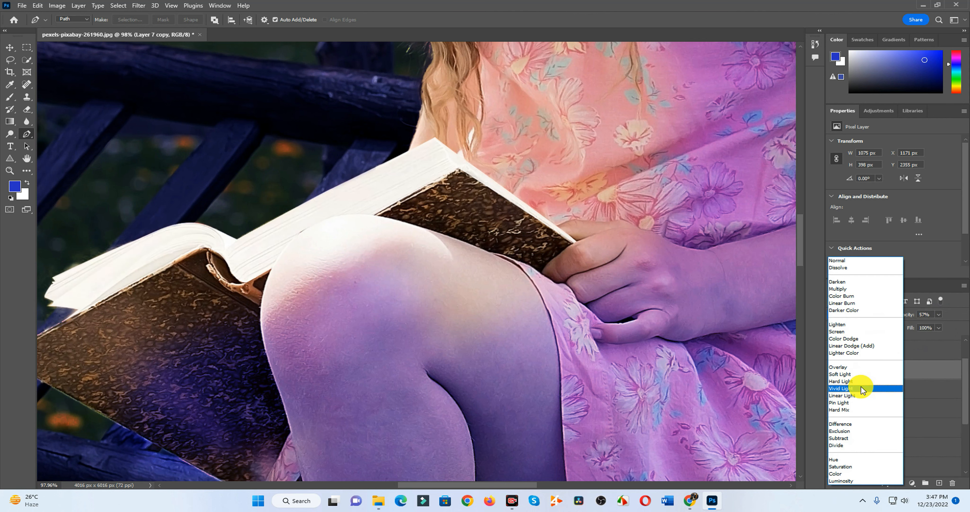
{"action": "left_click", "coordinate": [843, 381]}
{"action": "left_click_drag", "start_coordinate": [937, 315], "coordinate": [948, 328]}
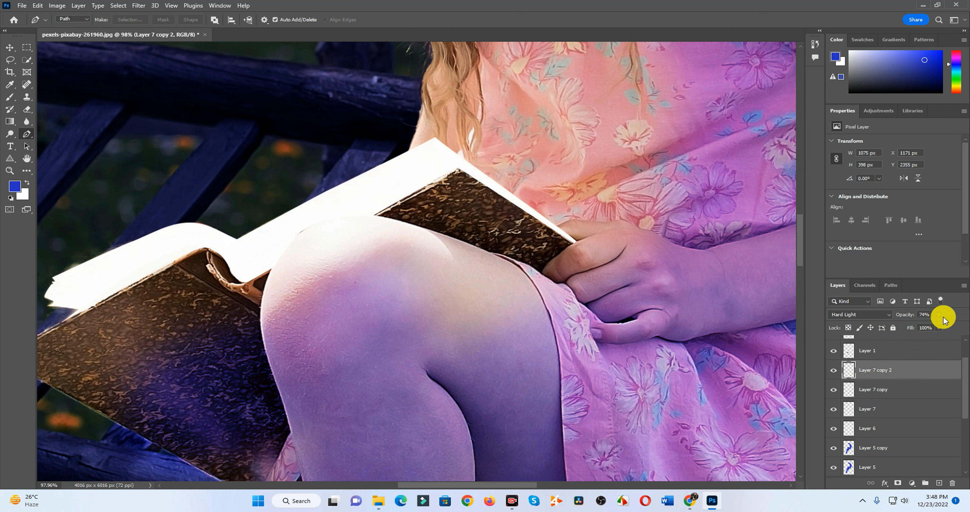
{"action": "left_click_drag", "start_coordinate": [907, 328], "coordinate": [913, 327]}
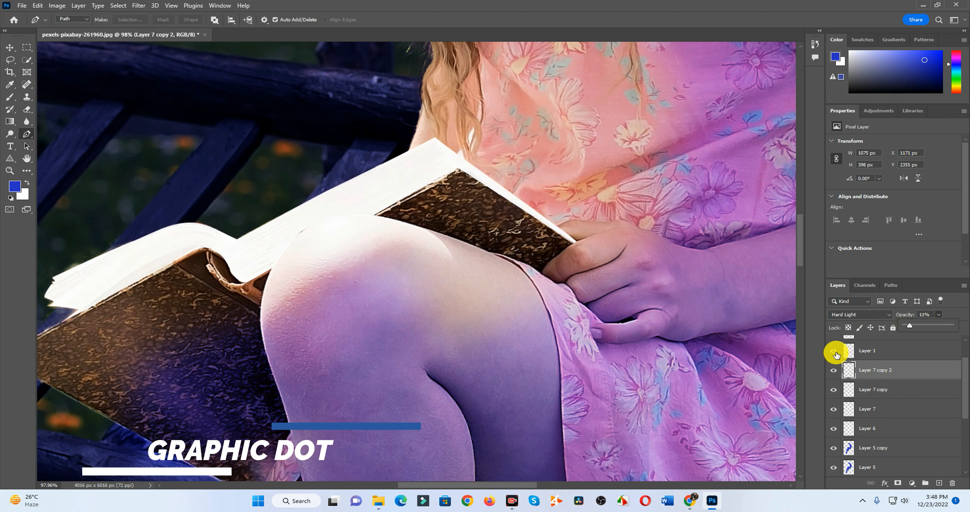
Step: Merge the white page layers from Layer 7 copy 2 down to Layer 6 and load the merged layer's outline as a selection
{"action": "scroll", "coordinate": [835, 359], "scroll_direction": "up", "scroll_amount": 2}
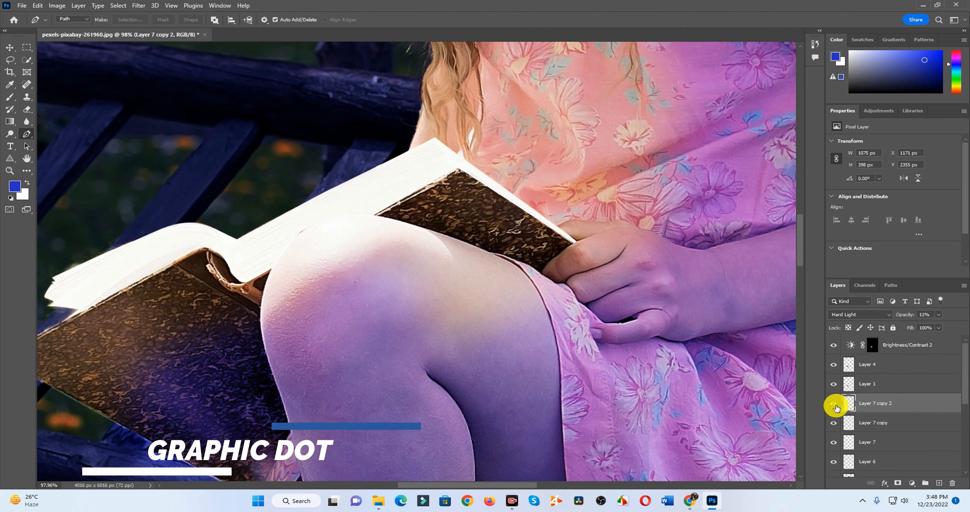
{"action": "scroll", "coordinate": [903, 416], "scroll_direction": "down", "scroll_amount": 2}
{"action": "left_click", "coordinate": [875, 423], "text": "shift"}
{"action": "key", "text": "ctrl+e"}
{"action": "left_click", "coordinate": [849, 365], "text": "ctrl"}
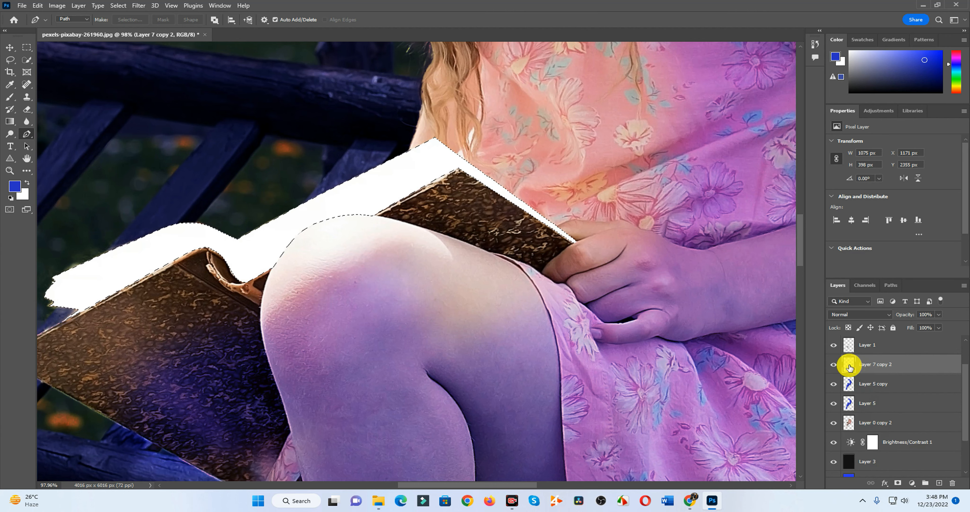
Step: Deselect the outline of the merged white page layer
{"action": "key", "text": "ctrl+d"}
{"action": "scroll", "coordinate": [569, 338], "scroll_direction": "down", "scroll_amount": 2}
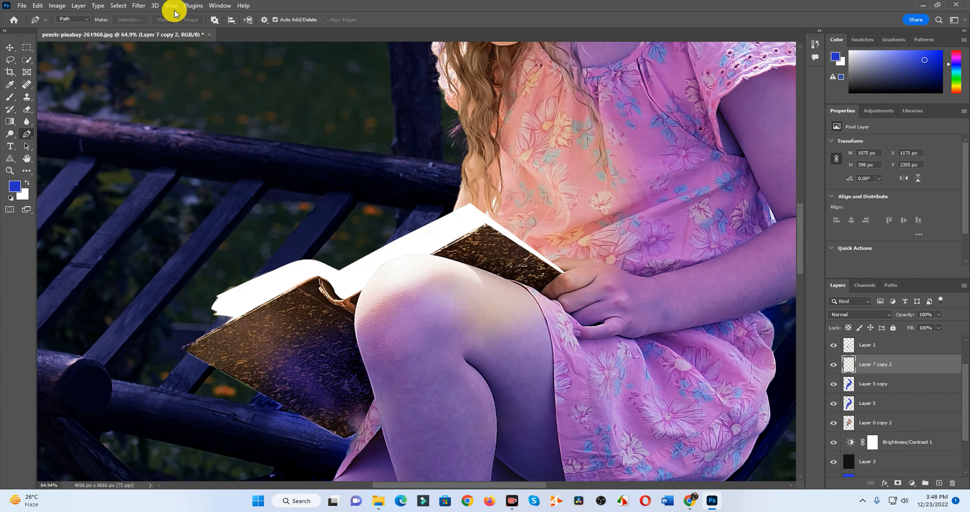
{"action": "left_click", "coordinate": [138, 5]}
{"action": "mouse_move", "coordinate": [191, 119]}
{"action": "left_click", "coordinate": [303, 159]}
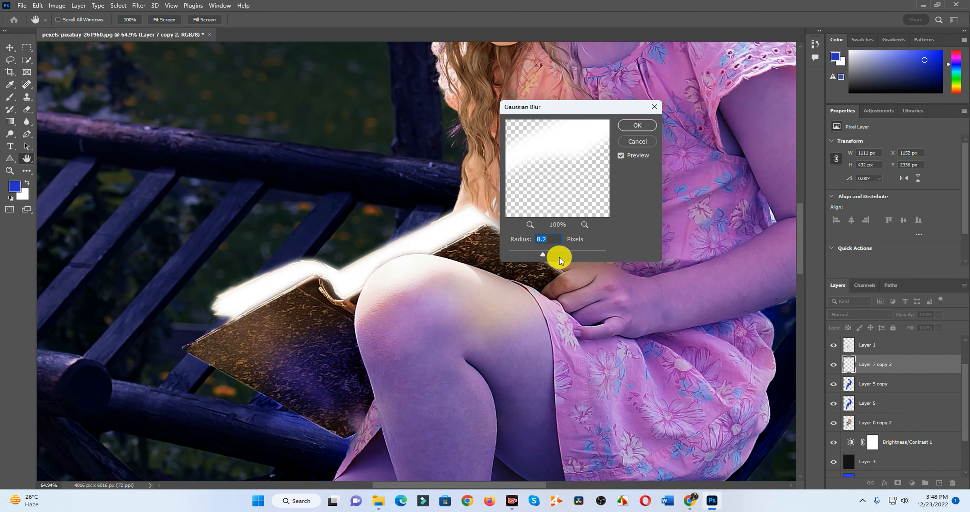
{"action": "left_click_drag", "start_coordinate": [553, 254], "coordinate": [540, 254]}
{"action": "left_click", "coordinate": [637, 141]}
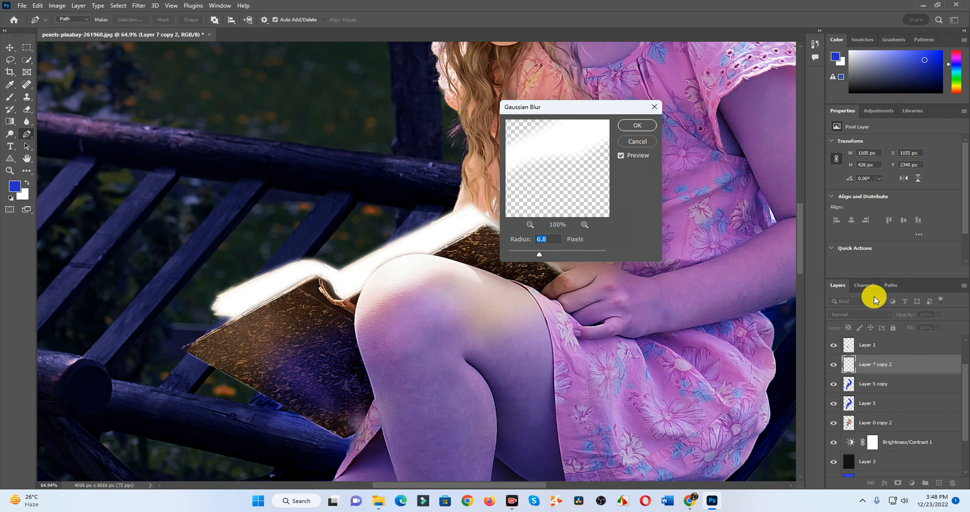
Step: Duplicate Layer 7 copy 2 and apply a Gaussian Blur to the copy to create a glow around the pages
{"action": "key", "text": "ctrl+j"}
{"action": "left_click", "coordinate": [138, 5]}
{"action": "mouse_move", "coordinate": [223, 127]}
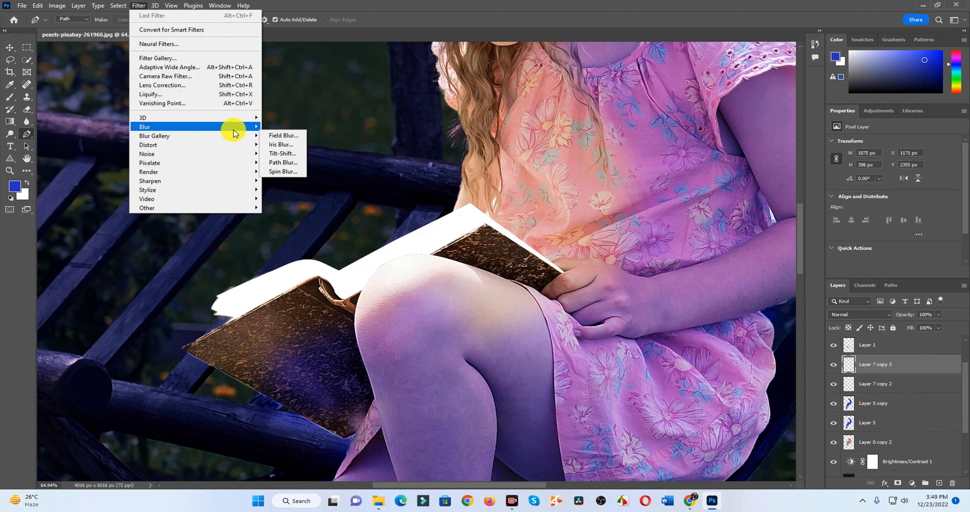
{"action": "left_click", "coordinate": [303, 158]}
{"action": "mouse_move", "coordinate": [547, 255]}
{"action": "left_mouse_down"}
{"action": "mouse_move", "coordinate": [574, 257]}
{"action": "mouse_move", "coordinate": [554, 256]}
{"action": "left_mouse_up"}
{"action": "left_click", "coordinate": [637, 125]}
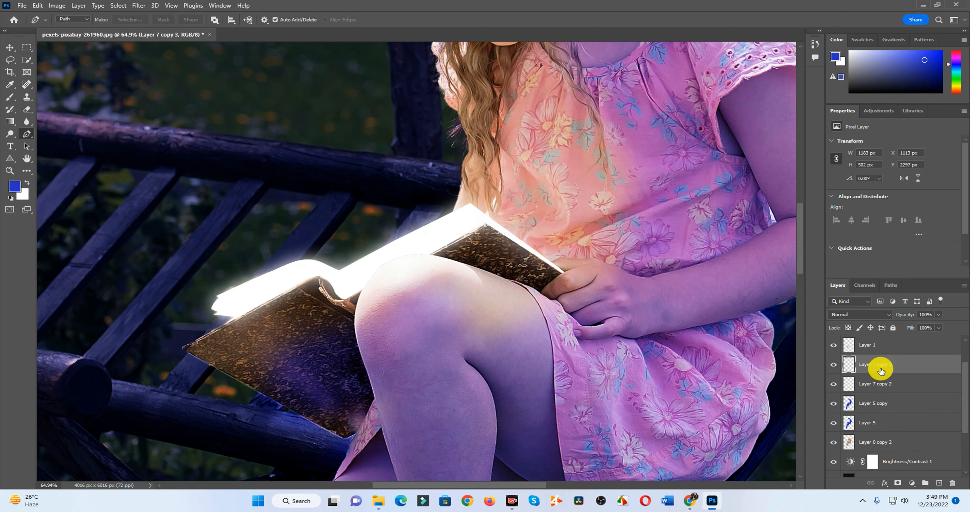
Step: Duplicate Layer 7 copy 2 again, move the duplicate above Layer 7 copy 3, and give it a wider Gaussian Blur
{"action": "left_click", "coordinate": [878, 383]}
{"action": "key", "text": "ctrl+j"}
{"action": "left_click_drag", "start_coordinate": [880, 394], "coordinate": [862, 352]}
{"action": "left_click", "coordinate": [138, 6]}
{"action": "left_click", "coordinate": [302, 156]}
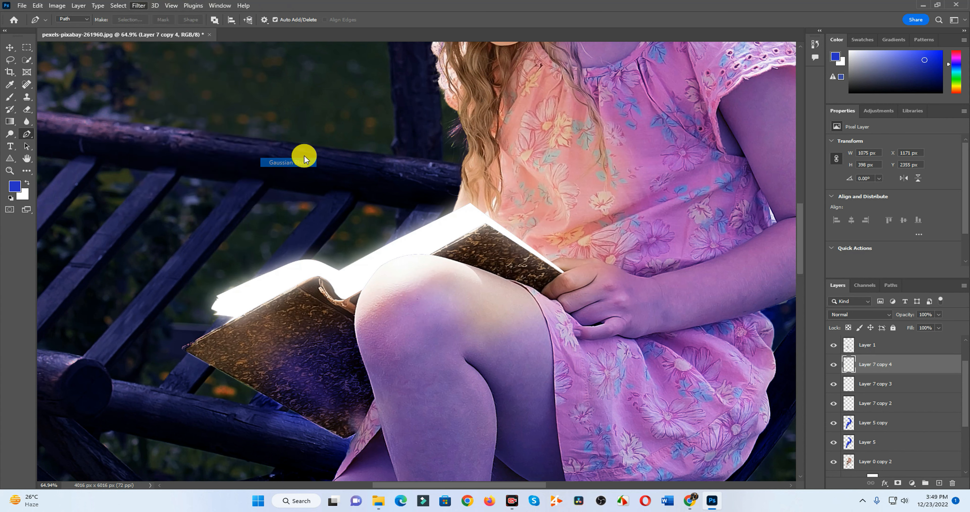
{"action": "mouse_move", "coordinate": [556, 257]}
{"action": "left_mouse_down"}
{"action": "mouse_move", "coordinate": [574, 255]}
{"action": "mouse_move", "coordinate": [563, 255]}
{"action": "left_mouse_up"}
{"action": "left_click", "coordinate": [637, 125]}
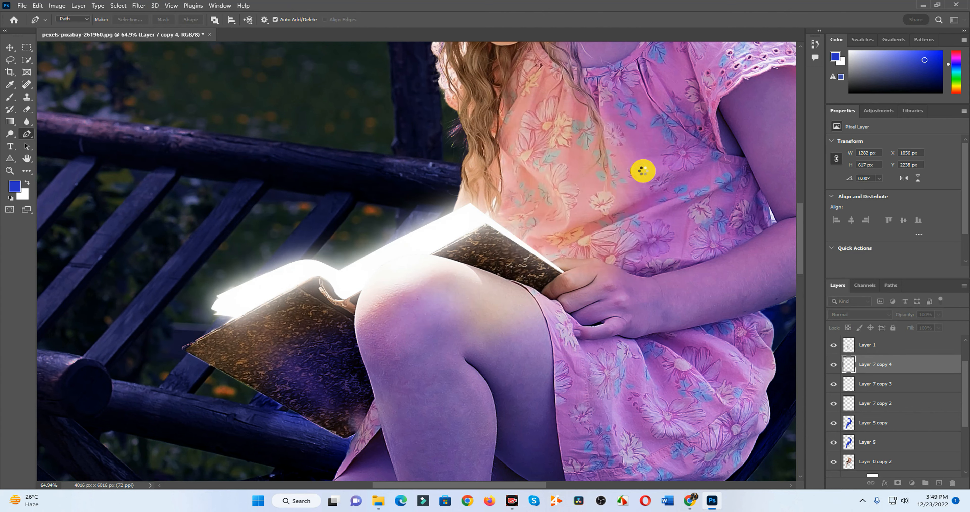
Step: Toggle Layer 5 copy off and on to compare the blue shading on the girl
{"action": "scroll", "coordinate": [545, 268], "scroll_direction": "down", "scroll_amount": 8}
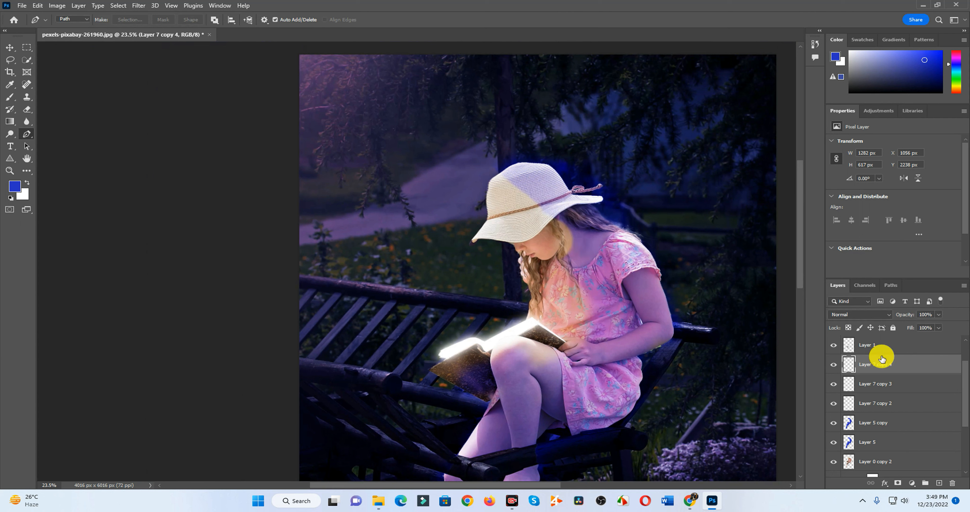
{"action": "scroll", "coordinate": [882, 359], "scroll_direction": "up", "scroll_amount": 2}
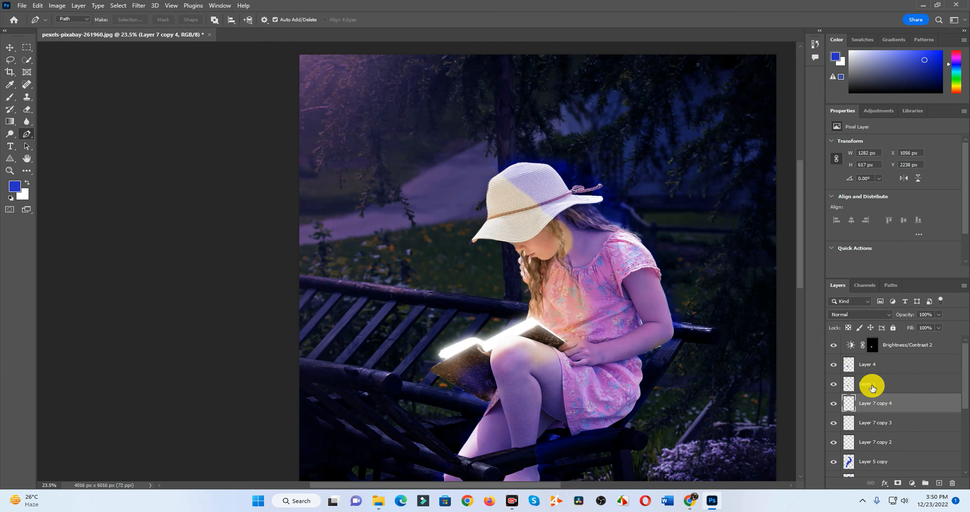
{"action": "left_click", "coordinate": [833, 461]}
{"action": "left_click", "coordinate": [833, 461]}
{"action": "scroll", "coordinate": [904, 438], "scroll_direction": "down", "scroll_amount": 4}
{"action": "left_click", "coordinate": [834, 384]}
{"action": "left_click", "coordinate": [834, 384]}
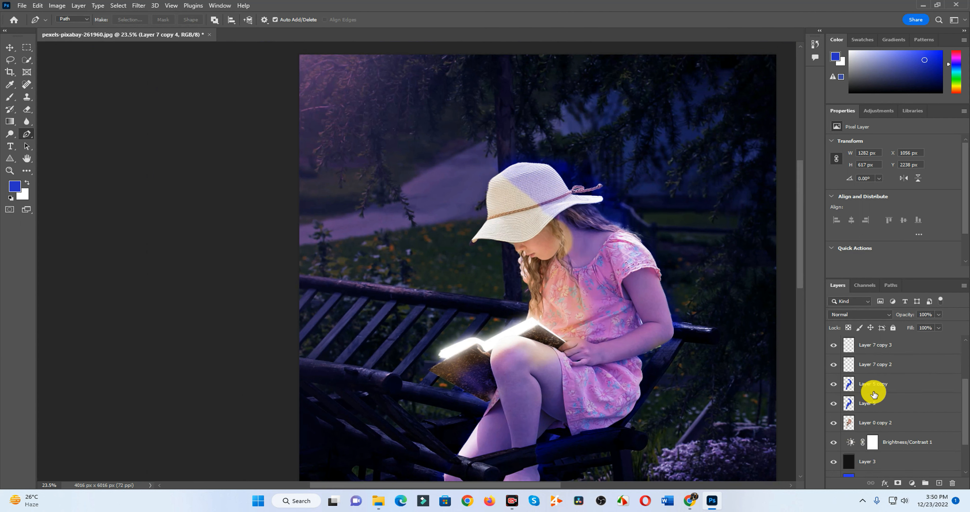
Step: Add a new layer directly above Layer 5 copy and keep the foreground colour at blue 2631c6
{"action": "left_click", "coordinate": [938, 483]}
{"action": "left_click_drag", "start_coordinate": [866, 345], "coordinate": [866, 402]}
{"action": "left_click", "coordinate": [10, 85]}
{"action": "left_click", "coordinate": [15, 186]}
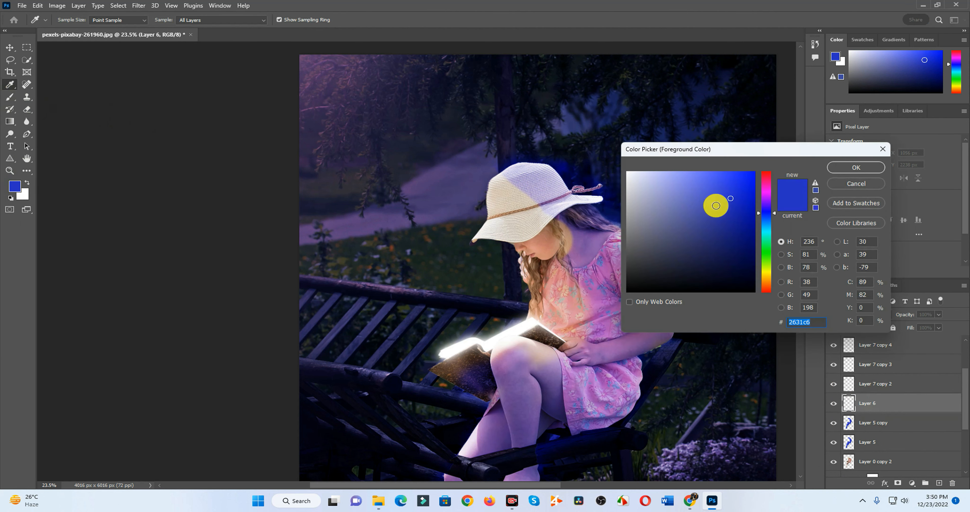
{"action": "left_click", "coordinate": [855, 168]}
Step: Brush blue over the front of the hat, the girl's chest and the front edge of her lower leg
{"action": "key", "text": "b"}
{"action": "mouse_move", "coordinate": [563, 242]}
{"action": "left_mouse_down"}
{"action": "mouse_move", "coordinate": [496, 174]}
{"action": "mouse_move", "coordinate": [473, 226]}
{"action": "mouse_move", "coordinate": [496, 217]}
{"action": "mouse_move", "coordinate": [552, 226]}
{"action": "mouse_move", "coordinate": [587, 348]}
{"action": "left_mouse_up"}
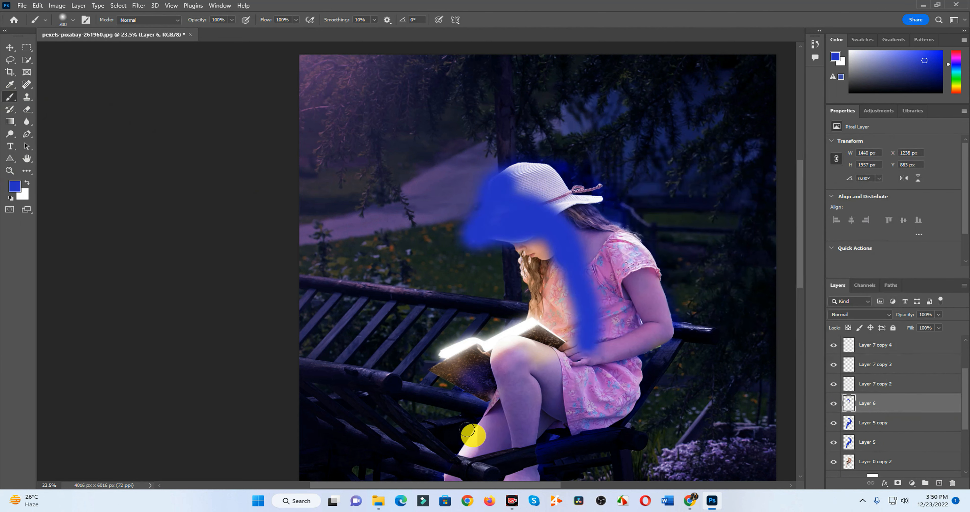
{"action": "left_click_drag", "start_coordinate": [472, 435], "coordinate": [448, 473]}
{"action": "left_click_drag", "start_coordinate": [510, 455], "coordinate": [482, 346]}
{"action": "mouse_move", "coordinate": [429, 373]}
{"action": "left_mouse_down"}
{"action": "mouse_move", "coordinate": [428, 334]}
{"action": "mouse_move", "coordinate": [414, 264]}
{"action": "mouse_move", "coordinate": [382, 402]}
{"action": "left_mouse_up"}
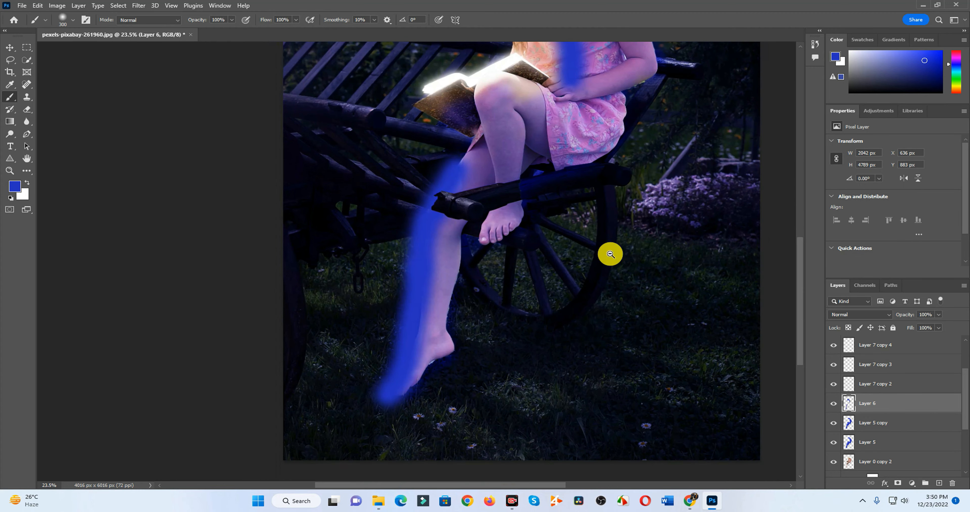
Step: Set Layer 6's blend mode to Soft Light and its opacity to 4%
{"action": "scroll", "coordinate": [610, 252], "scroll_direction": "down", "scroll_amount": 4}
{"action": "left_click", "coordinate": [874, 314]}
{"action": "left_click", "coordinate": [860, 372]}
{"action": "left_click", "coordinate": [939, 314]}
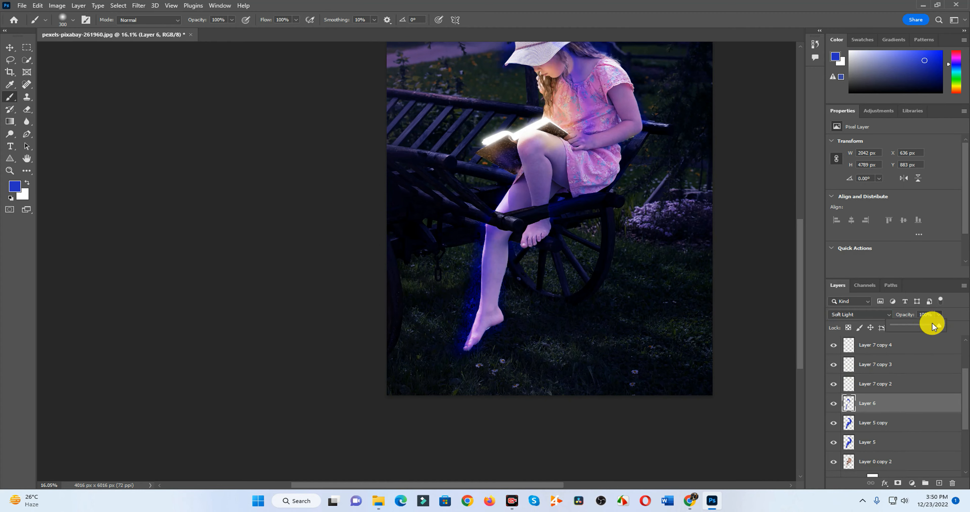
{"action": "left_click_drag", "start_coordinate": [931, 325], "coordinate": [895, 326]}
{"action": "scroll", "coordinate": [680, 306], "scroll_direction": "up", "scroll_amount": 2}
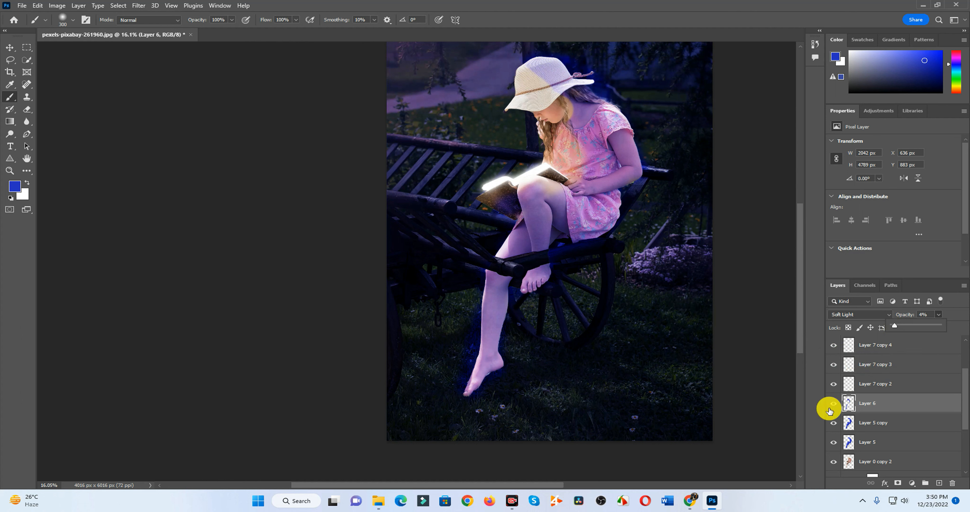
Step: Paint the front of the hat light blue 7f87eb on a new layer and set that layer to Soft Light
{"action": "left_click", "coordinate": [938, 482]}
{"action": "left_click", "coordinate": [16, 186]}
{"action": "left_click", "coordinate": [684, 180]}
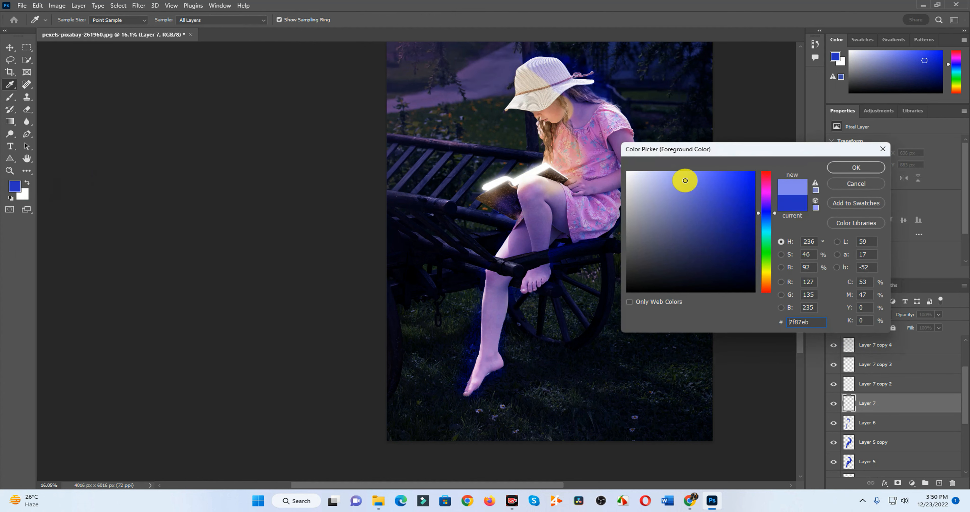
{"action": "left_click", "coordinate": [802, 168]}
{"action": "mouse_move", "coordinate": [557, 93]}
{"action": "left_mouse_down"}
{"action": "mouse_move", "coordinate": [516, 100]}
{"action": "mouse_move", "coordinate": [525, 68]}
{"action": "mouse_move", "coordinate": [547, 85]}
{"action": "mouse_move", "coordinate": [508, 101]}
{"action": "left_mouse_up"}
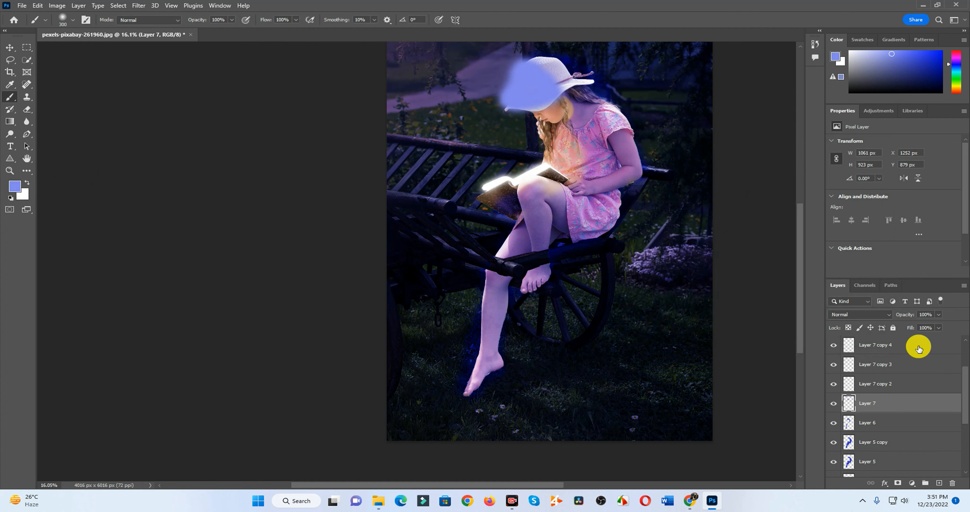
{"action": "left_click", "coordinate": [882, 314]}
{"action": "left_click", "coordinate": [864, 374]}
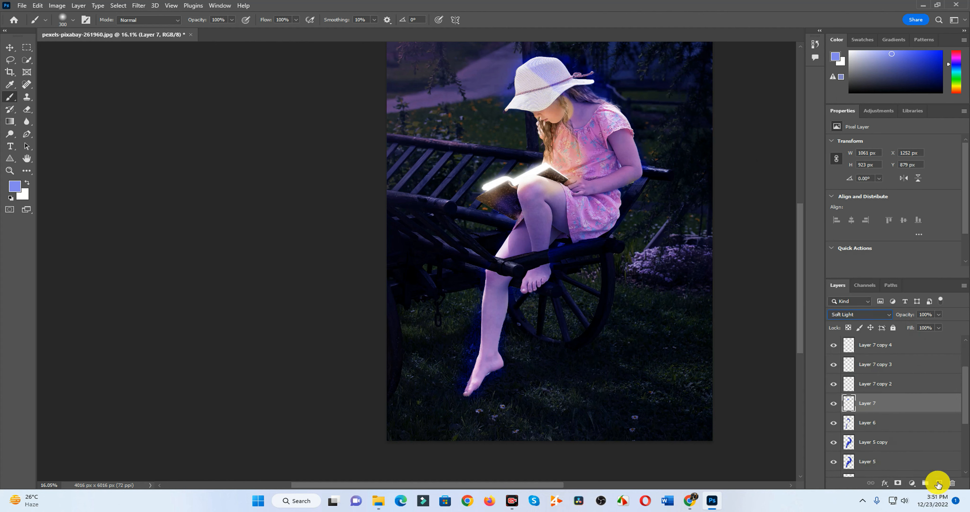
Step: On another new layer, paint white ffffff over the girl's face, hair and upper dress above the book
{"action": "left_click", "coordinate": [938, 483]}
{"action": "left_click", "coordinate": [14, 186]}
{"action": "left_click_drag", "start_coordinate": [678, 203], "coordinate": [623, 169]}
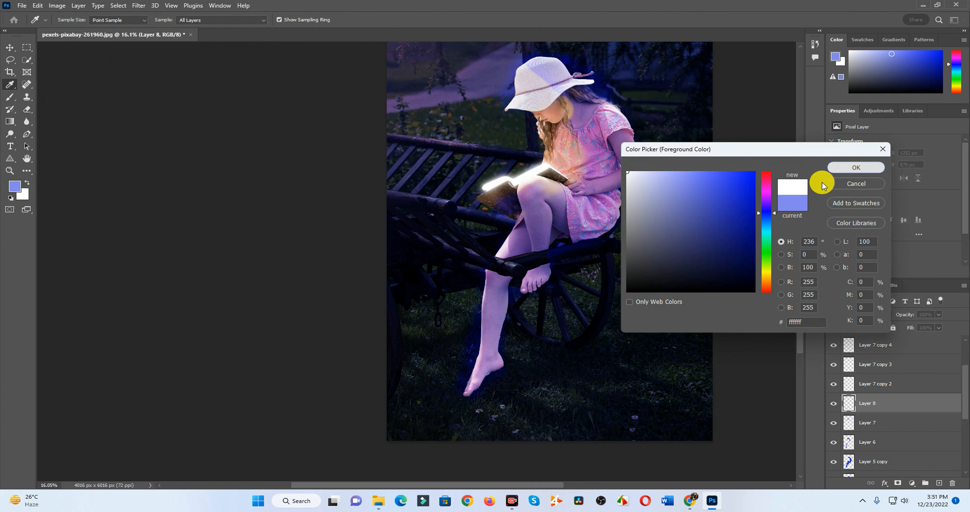
{"action": "left_click", "coordinate": [855, 167]}
{"action": "scroll", "coordinate": [540, 108], "scroll_direction": "up", "scroll_amount": 5}
{"action": "mouse_move", "coordinate": [565, 187]}
{"action": "left_mouse_down"}
{"action": "mouse_move", "coordinate": [611, 186]}
{"action": "mouse_move", "coordinate": [580, 116]}
{"action": "mouse_move", "coordinate": [507, 51]}
{"action": "mouse_move", "coordinate": [503, 101]}
{"action": "left_mouse_up"}
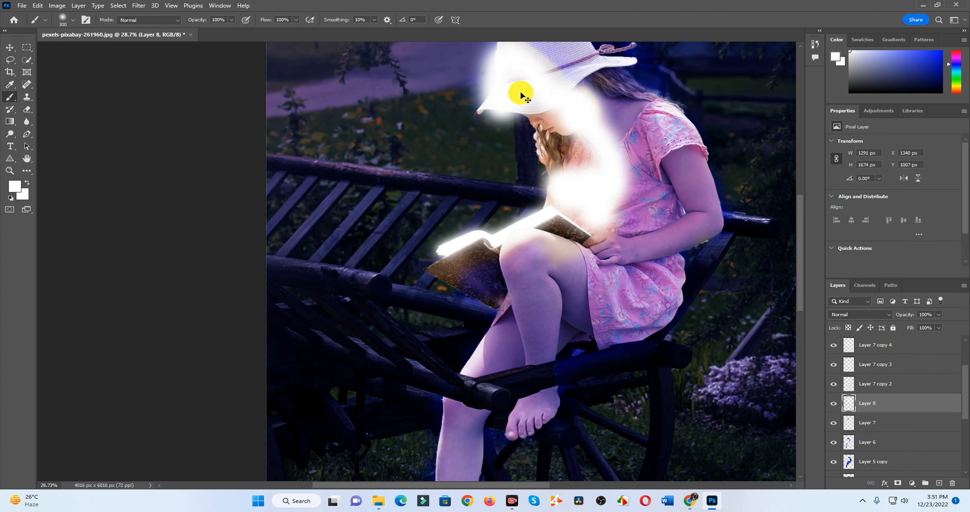
{"action": "key", "text": "ctrl+z"}
{"action": "mouse_move", "coordinate": [542, 166]}
{"action": "left_mouse_down"}
{"action": "mouse_move", "coordinate": [519, 189]}
{"action": "mouse_move", "coordinate": [534, 162]}
{"action": "mouse_move", "coordinate": [496, 111]}
{"action": "mouse_move", "coordinate": [574, 99]}
{"action": "mouse_move", "coordinate": [555, 106]}
{"action": "mouse_move", "coordinate": [582, 200]}
{"action": "mouse_move", "coordinate": [603, 219]}
{"action": "mouse_move", "coordinate": [616, 175]}
{"action": "mouse_move", "coordinate": [609, 116]}
{"action": "mouse_move", "coordinate": [581, 91]}
{"action": "mouse_move", "coordinate": [638, 151]}
{"action": "mouse_move", "coordinate": [639, 209]}
{"action": "mouse_move", "coordinate": [598, 134]}
{"action": "mouse_move", "coordinate": [545, 177]}
{"action": "mouse_move", "coordinate": [571, 193]}
{"action": "mouse_move", "coordinate": [523, 171]}
{"action": "mouse_move", "coordinate": [510, 151]}
{"action": "mouse_move", "coordinate": [582, 137]}
{"action": "left_mouse_up"}
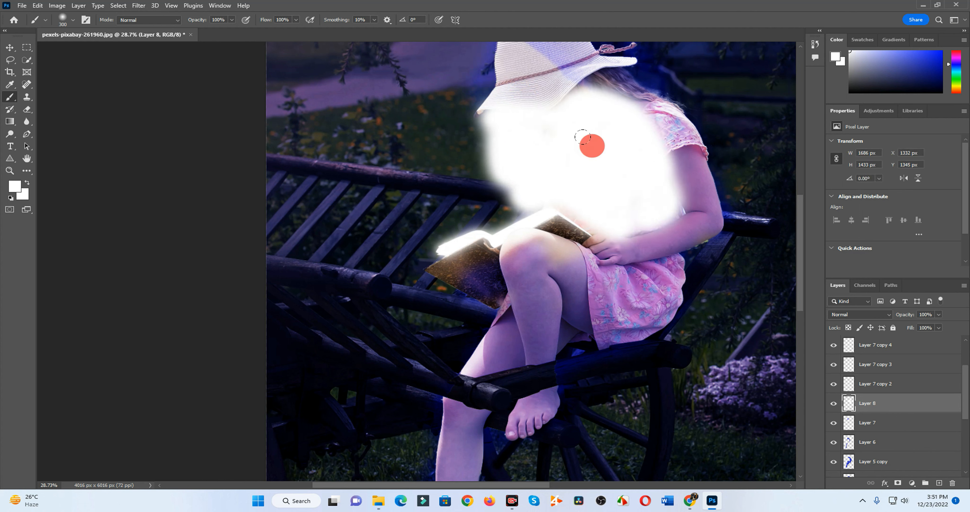
Step: Set Layer 8's blend mode to Soft Light and its opacity to 59%
{"action": "left_click", "coordinate": [875, 314]}
{"action": "left_click", "coordinate": [862, 377]}
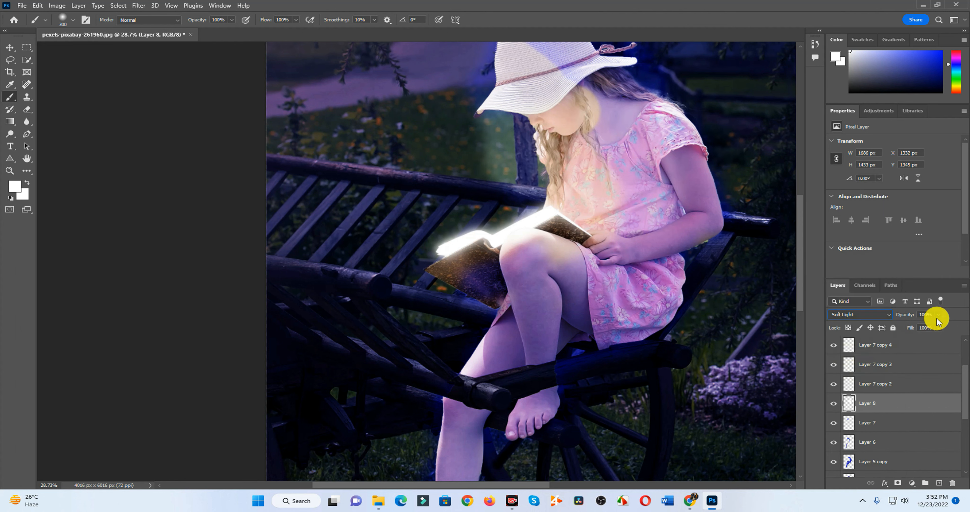
{"action": "left_click_drag", "start_coordinate": [938, 315], "coordinate": [921, 329]}
{"action": "left_click", "coordinate": [142, 96]}
{"action": "key", "text": "v"}
{"action": "scroll", "coordinate": [536, 222], "scroll_direction": "down", "scroll_amount": 5}
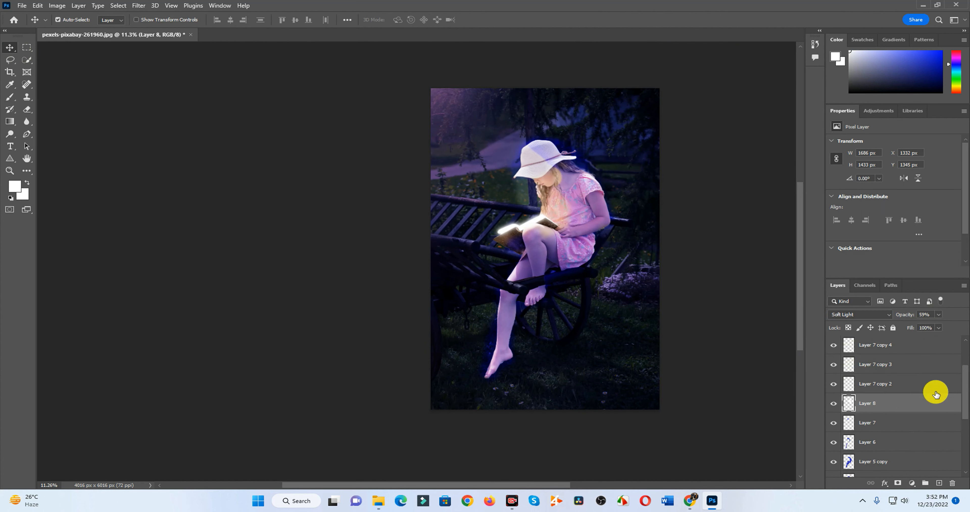
Step: Add a new layer and dab a soft white spot in the photo's upper-left corner with a 1000 px brush
{"action": "left_click", "coordinate": [939, 483]}
{"action": "left_click", "coordinate": [10, 98]}
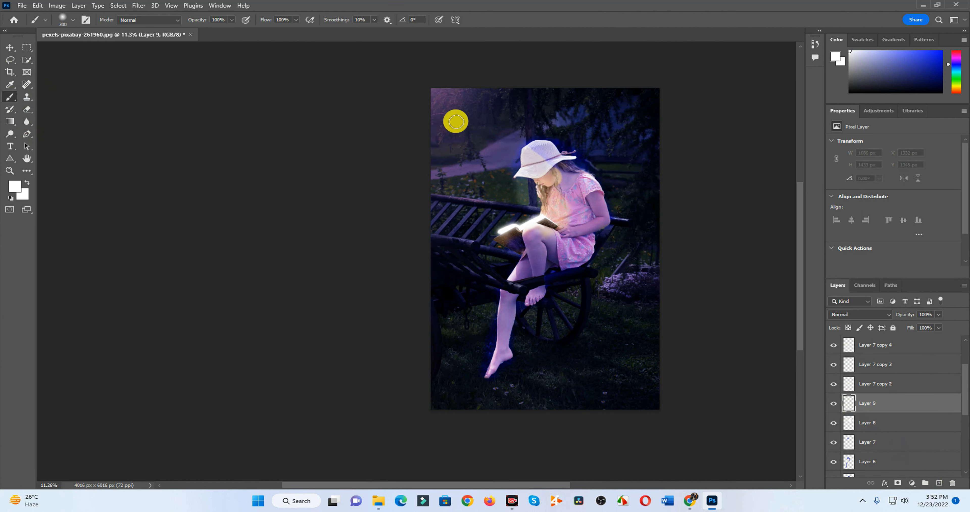
{"action": "left_click", "coordinate": [431, 91]}
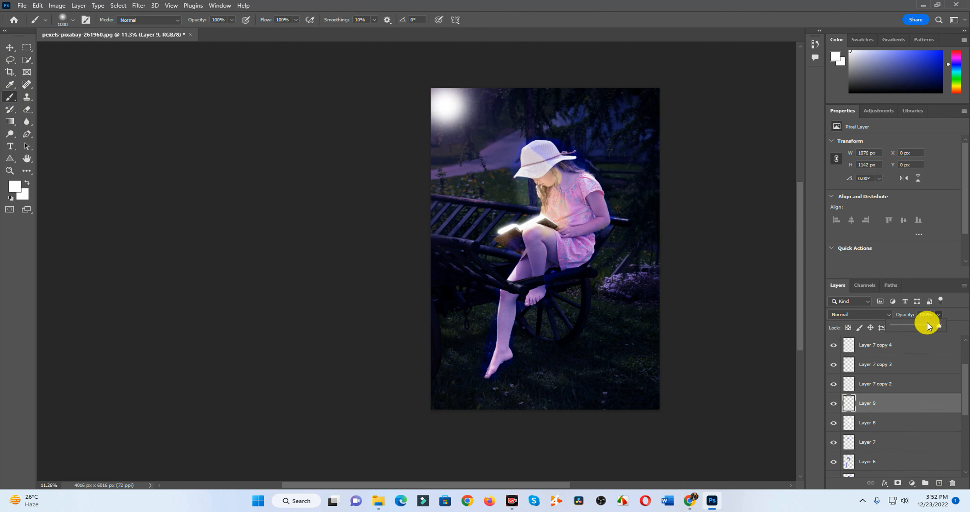
Step: Set Layer 9's blend mode to Multiply with the opacity at 100%
{"action": "left_click_drag", "start_coordinate": [927, 325], "coordinate": [910, 326]}
{"action": "left_click", "coordinate": [860, 314]}
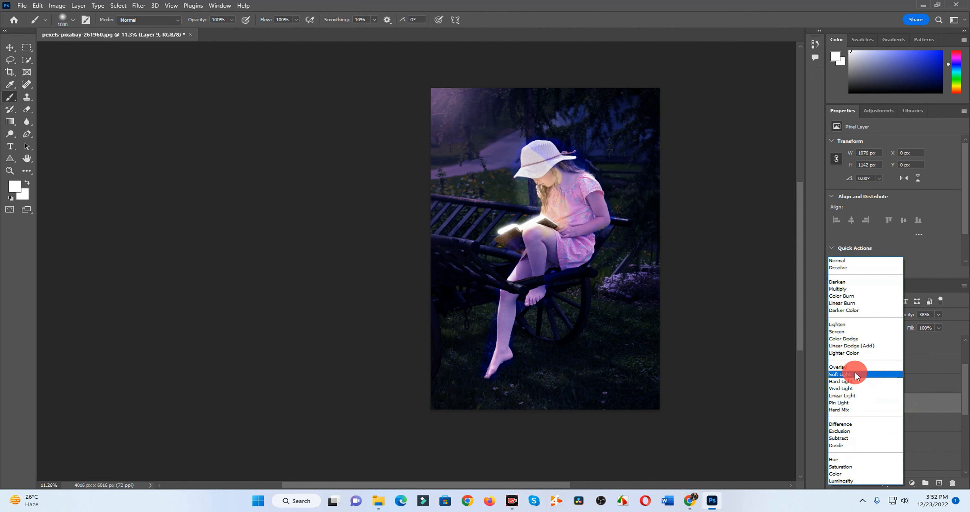
{"action": "left_click", "coordinate": [860, 289]}
{"action": "left_click", "coordinate": [939, 314]}
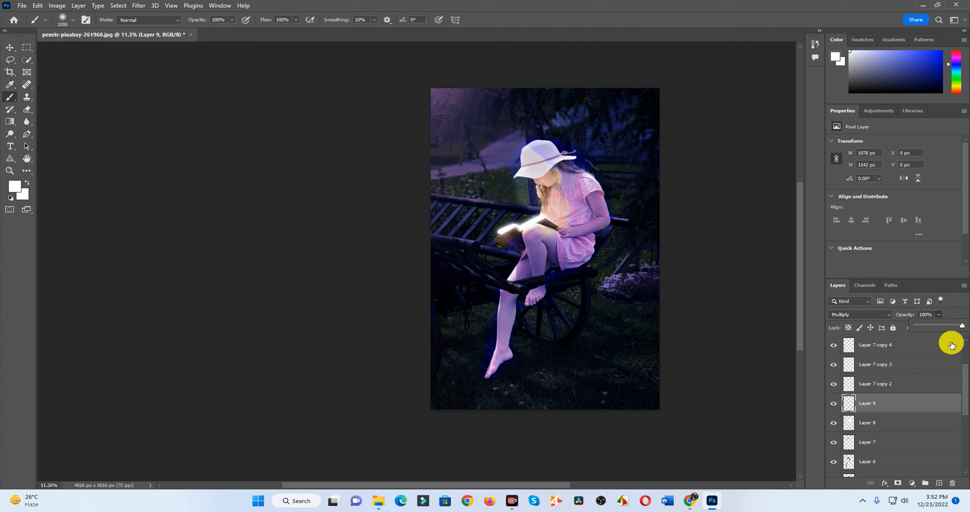
{"action": "left_click", "coordinate": [9, 47]}
{"action": "scroll", "coordinate": [535, 169], "scroll_direction": "up", "scroll_amount": 5}
{"action": "scroll", "coordinate": [561, 156], "scroll_direction": "down", "scroll_amount": 1}
{"action": "scroll", "coordinate": [561, 156], "scroll_direction": "up", "scroll_amount": 2}
{"action": "scroll", "coordinate": [559, 171], "scroll_direction": "down", "scroll_amount": 5}
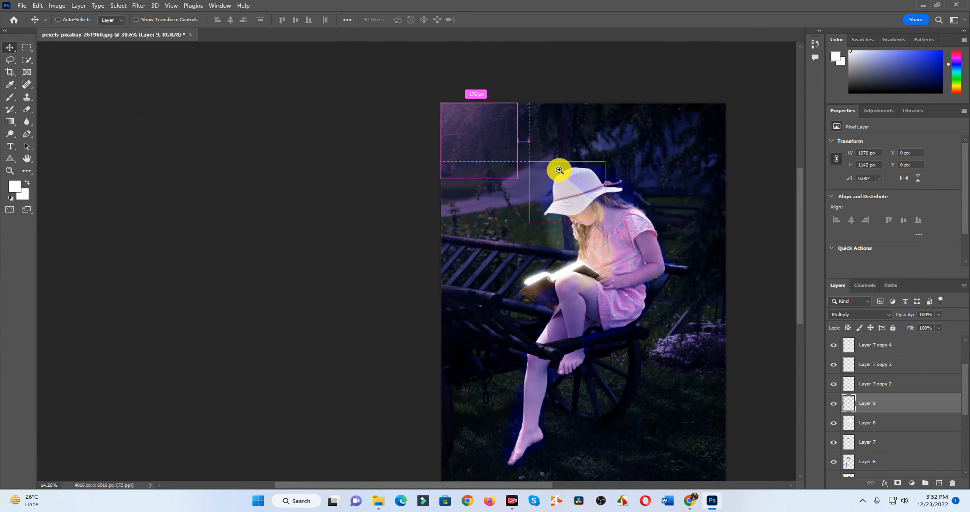
{"action": "scroll", "coordinate": [559, 171], "scroll_direction": "up", "scroll_amount": 2}
{"action": "left_click", "coordinate": [624, 210]}
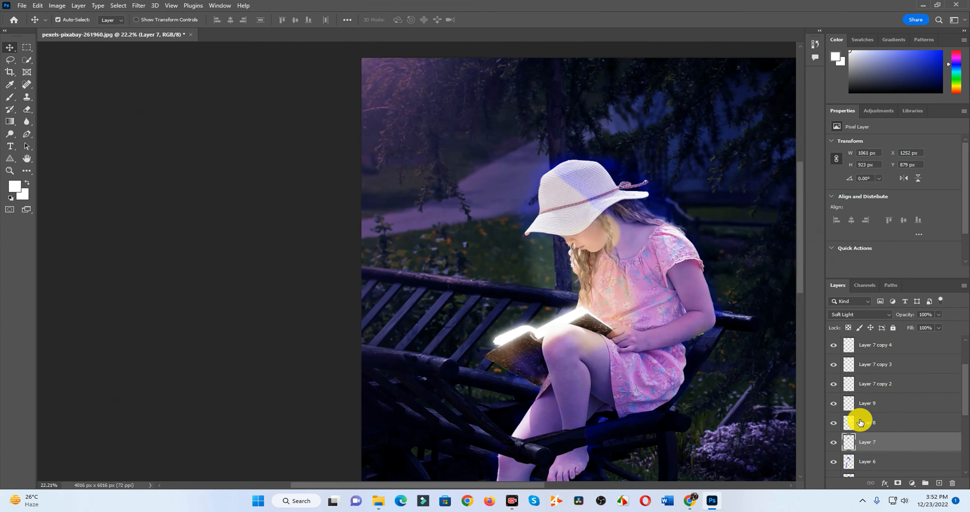
Step: Hide Layer 5 copy and Layer 5 to check the girl without the blue shading
{"action": "scroll", "coordinate": [884, 422], "scroll_direction": "down", "scroll_amount": 3}
{"action": "left_click", "coordinate": [834, 365]}
{"action": "left_click", "coordinate": [834, 365]}
{"action": "left_click", "coordinate": [833, 365]}
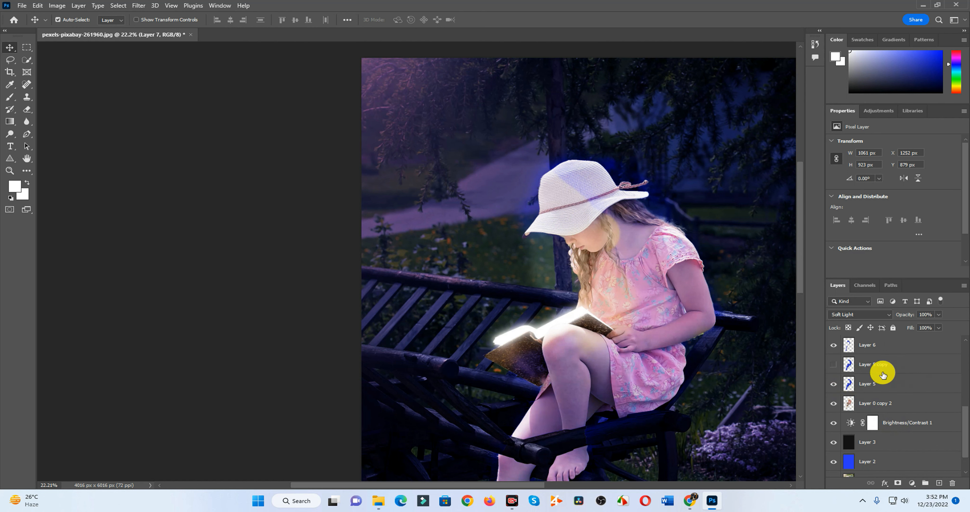
{"action": "left_click", "coordinate": [834, 383]}
{"action": "left_click", "coordinate": [833, 383]}
{"action": "scroll", "coordinate": [615, 315], "scroll_direction": "down", "scroll_amount": 5}
{"action": "scroll", "coordinate": [614, 316], "scroll_direction": "up", "scroll_amount": 2}
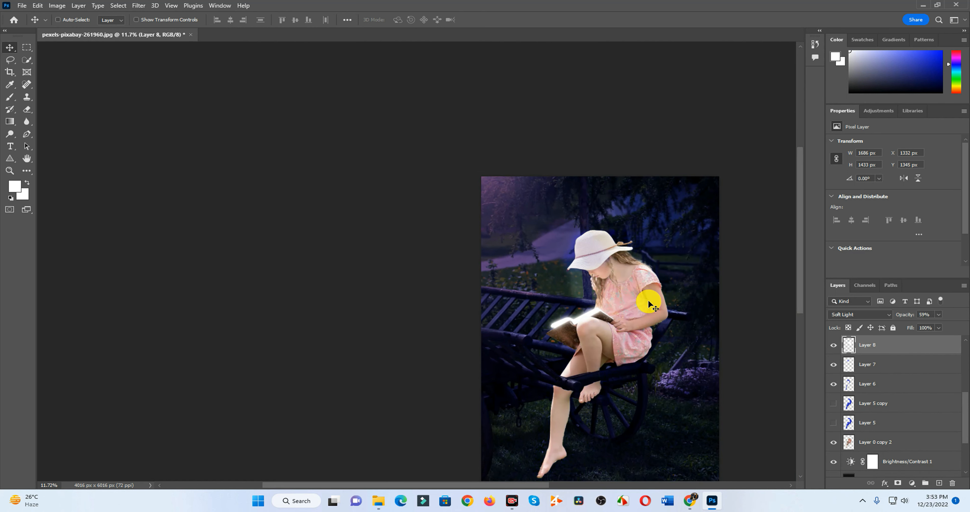
Step: Show Layer 5 again while leaving Layer 5 copy hidden
{"action": "left_click", "coordinate": [835, 409]}
{"action": "left_click", "coordinate": [833, 422]}
{"action": "scroll", "coordinate": [587, 260], "scroll_direction": "up", "scroll_amount": 5}
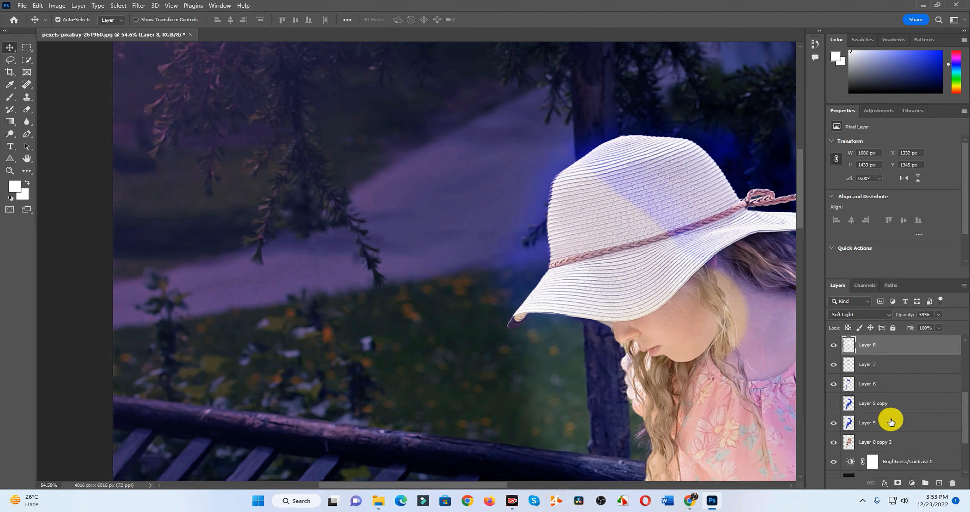
{"action": "key", "text": "ctrl+0"}
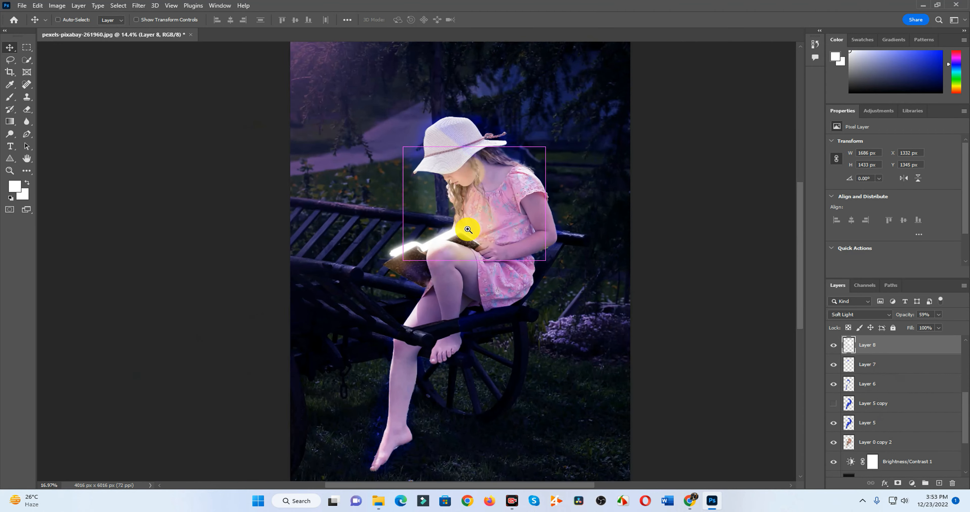